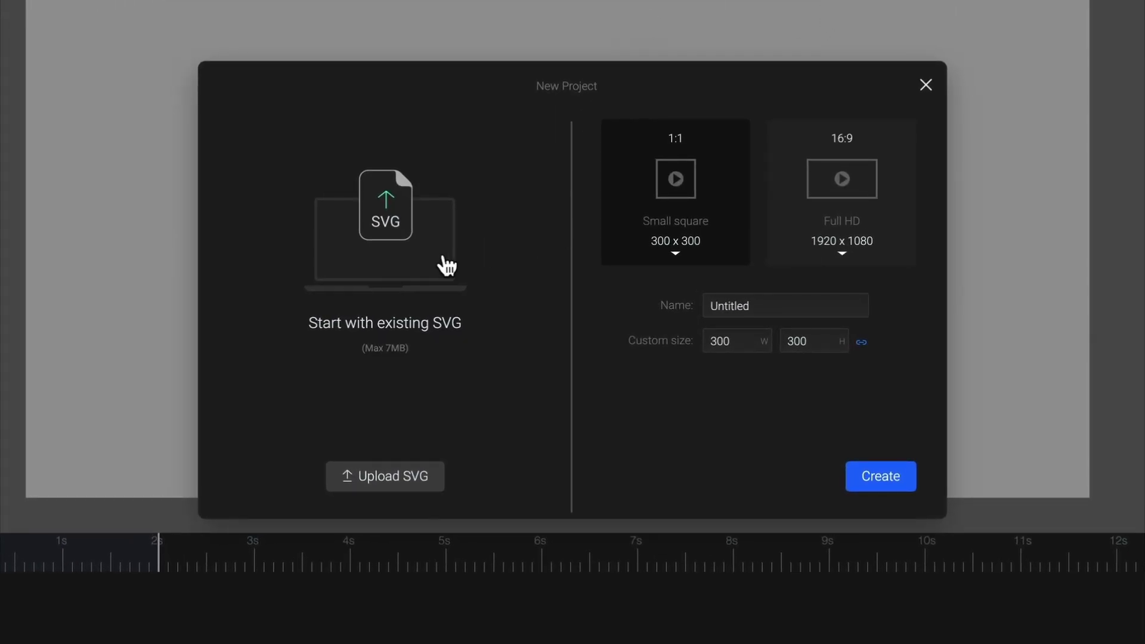
Start the new project from Hills.svg in the SVG assets folder
{"action": "left_click", "coordinate": [446, 265]}
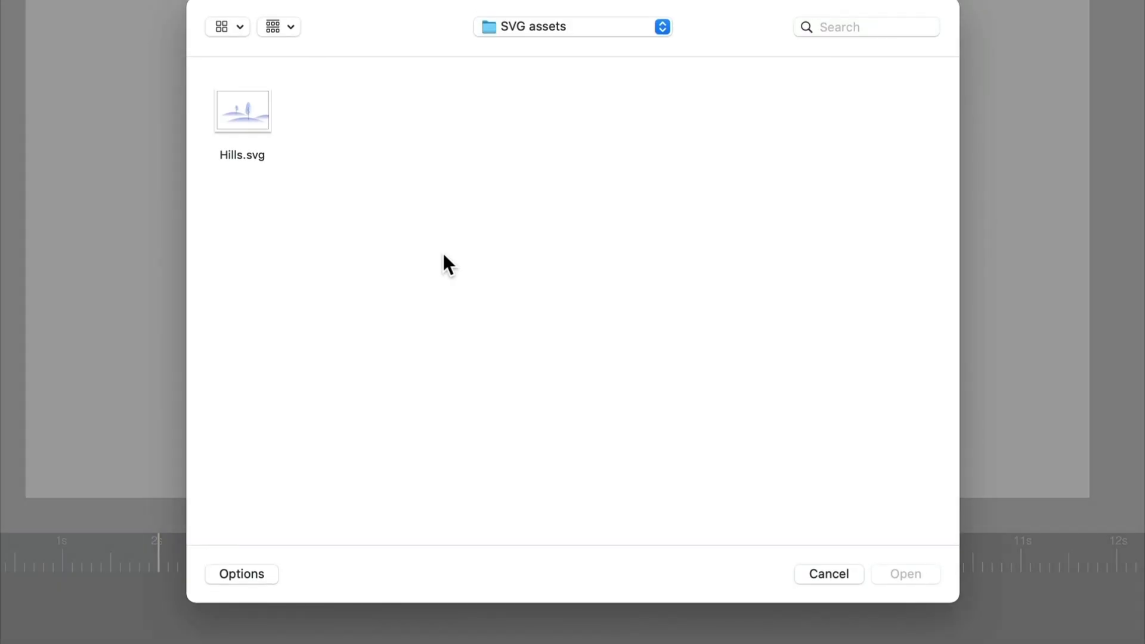
{"action": "left_click", "coordinate": [259, 124]}
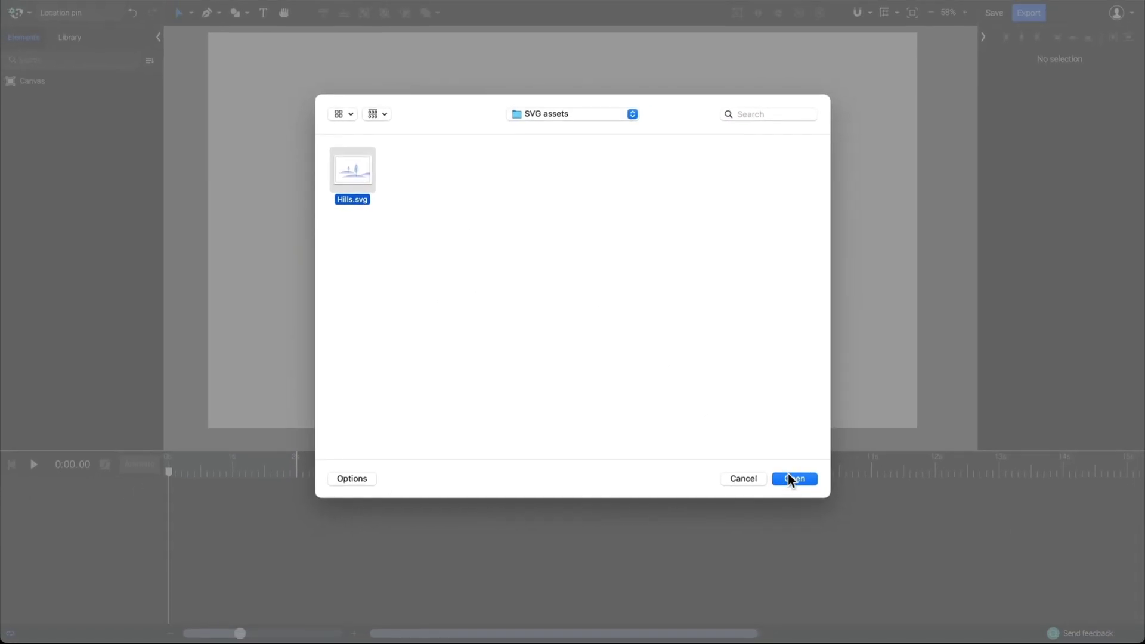
Open Hills.svg as the project, show the Back Grid and enable Snap to Grid
{"action": "left_click", "coordinate": [906, 574]}
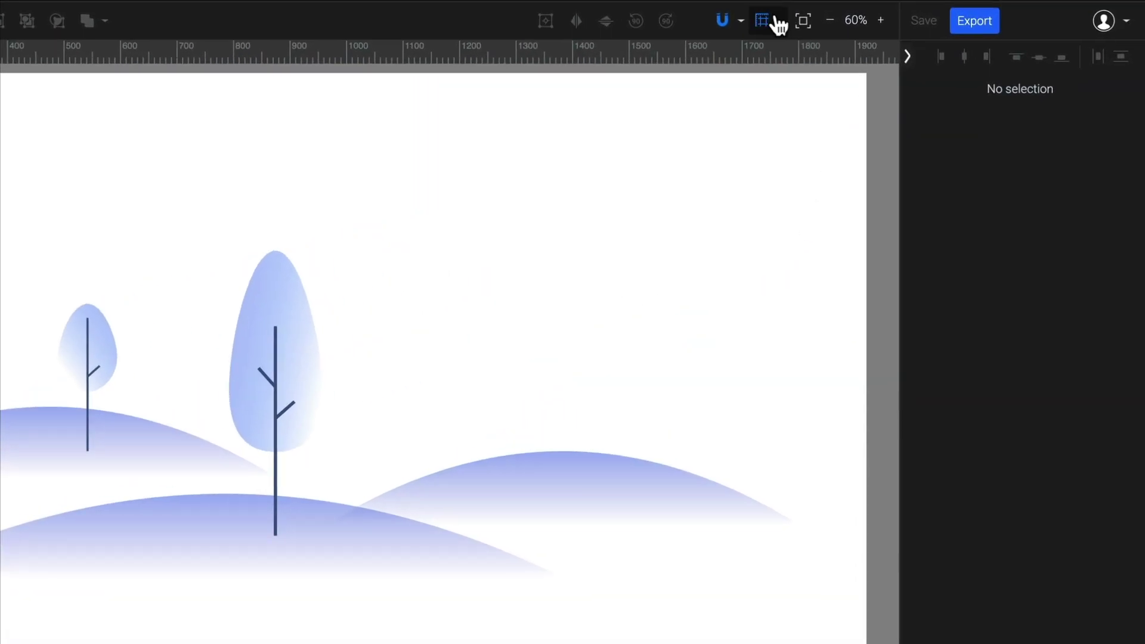
{"action": "left_click", "coordinate": [897, 12]}
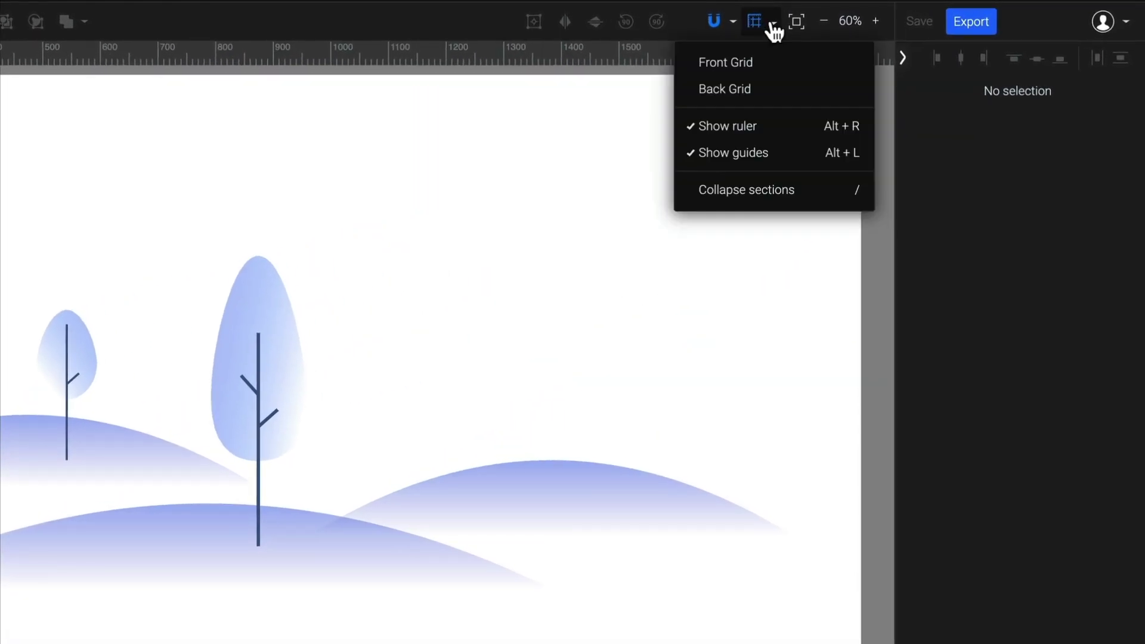
{"action": "left_click", "coordinate": [779, 90]}
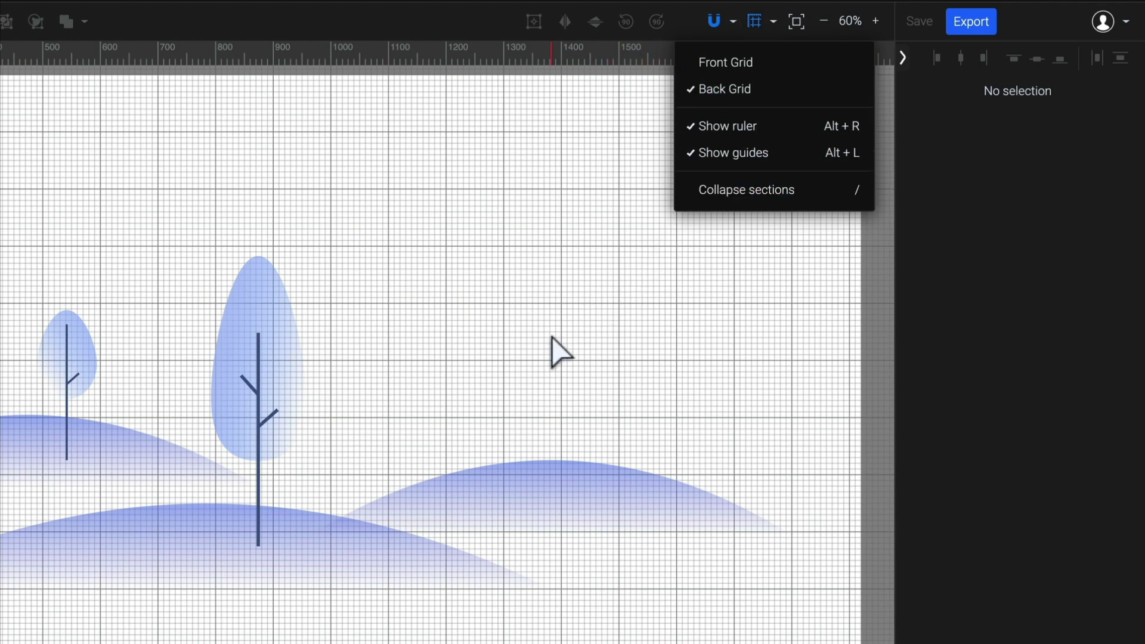
{"action": "left_click", "coordinate": [733, 22]}
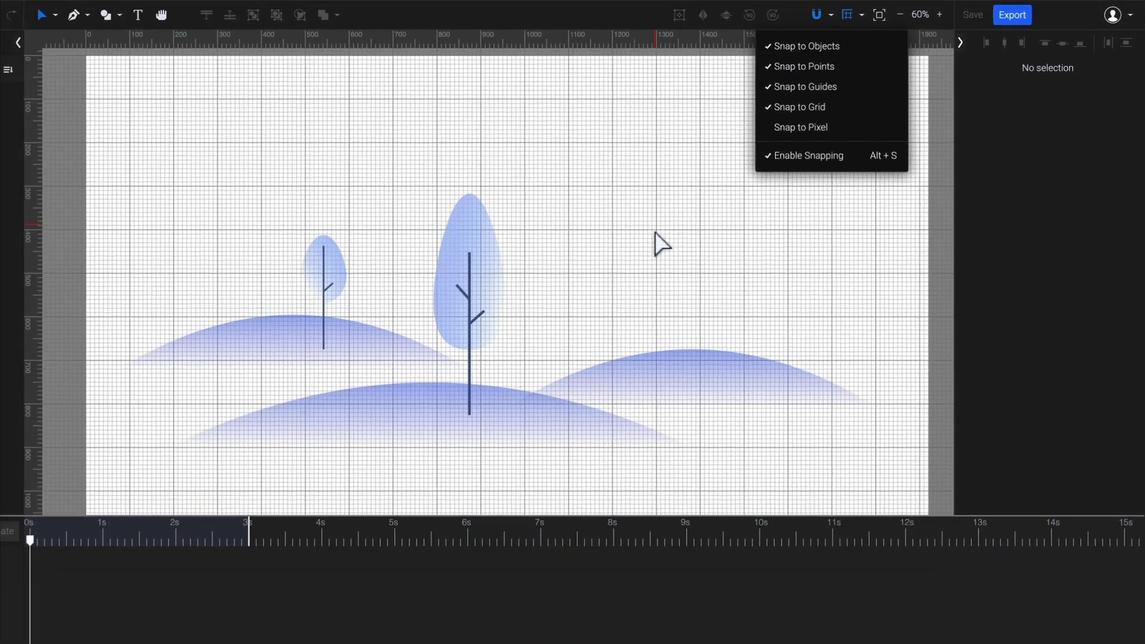
{"action": "left_click", "coordinate": [502, 328]}
Draw a 200×200 ellipse to the right of the tall tree
{"action": "scroll", "coordinate": [462, 298], "scroll_direction": "up", "scroll_amount": 4}
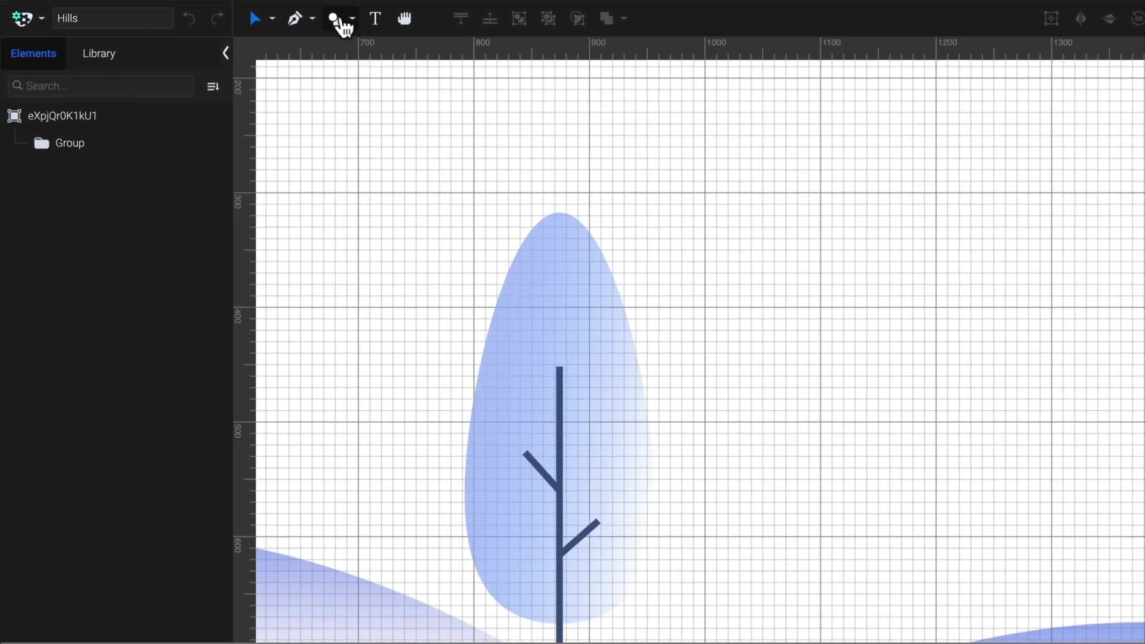
{"action": "left_click", "coordinate": [236, 12]}
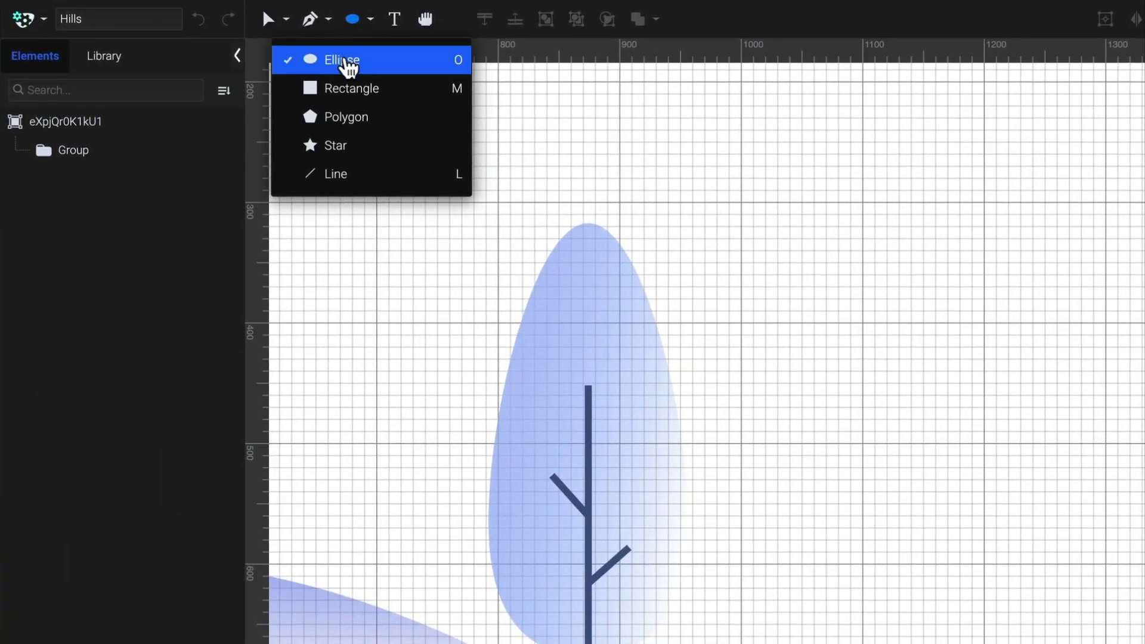
{"action": "left_click", "coordinate": [349, 62]}
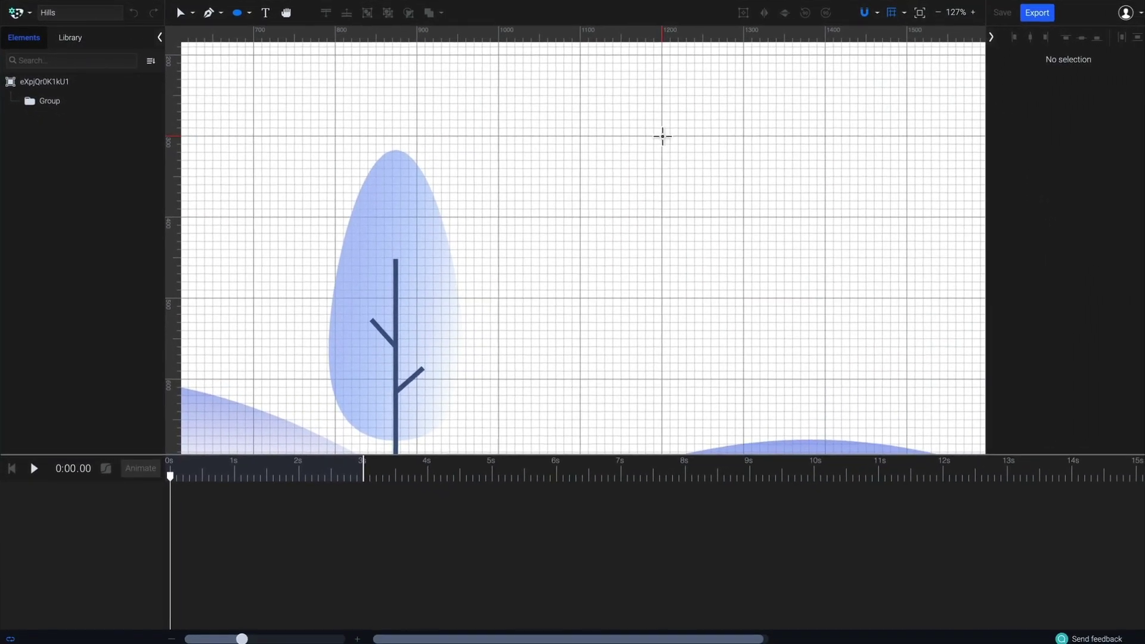
{"action": "left_click_drag", "start_coordinate": [983, 201], "coordinate": [1139, 335]}
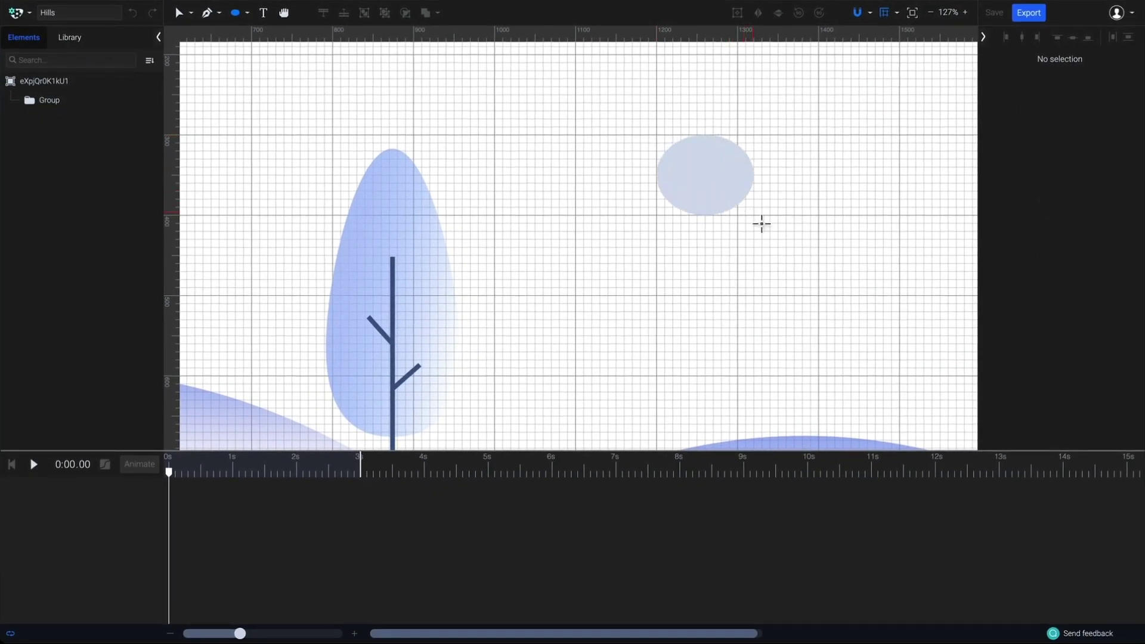
{"action": "mouse_move", "coordinate": [761, 223]}
{"action": "left_mouse_down"}
{"action": "mouse_move", "coordinate": [790, 248]}
{"action": "mouse_move", "coordinate": [718, 179]}
{"action": "mouse_move", "coordinate": [746, 205]}
{"action": "left_mouse_up"}
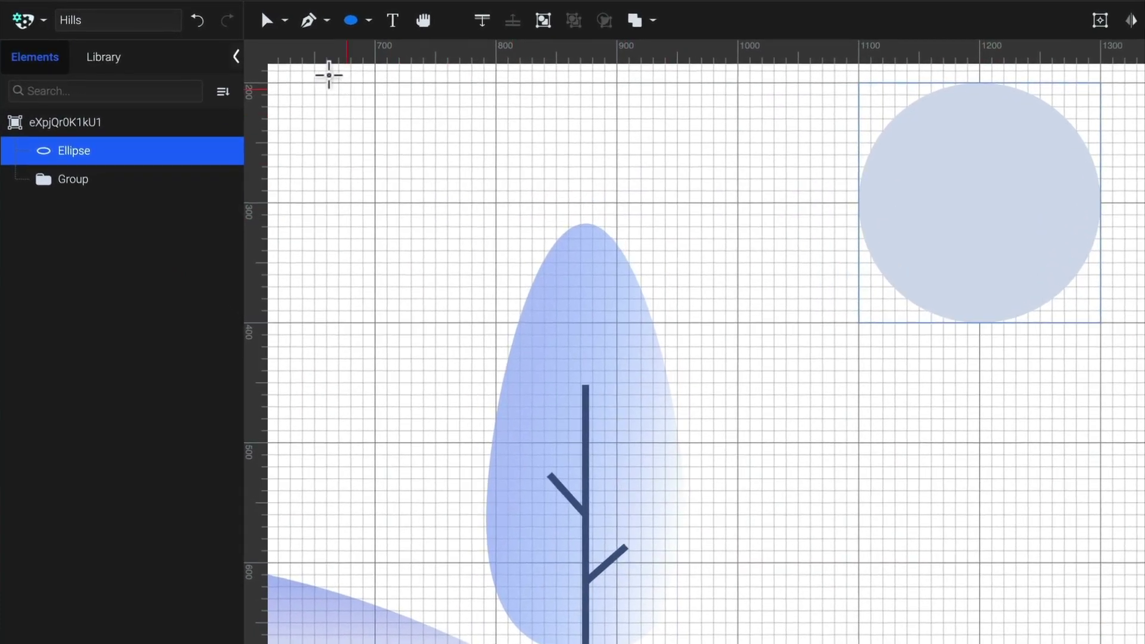
Move the circle slightly lower on the canvas
{"action": "left_click", "coordinate": [180, 14]}
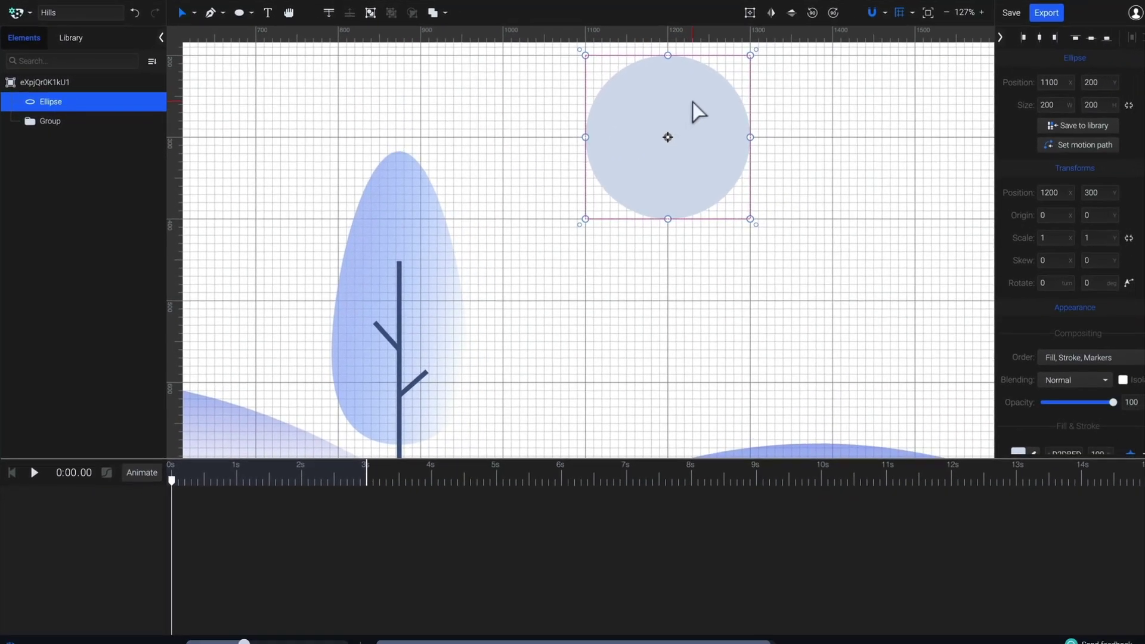
{"action": "left_click_drag", "start_coordinate": [1023, 169], "coordinate": [1035, 277]}
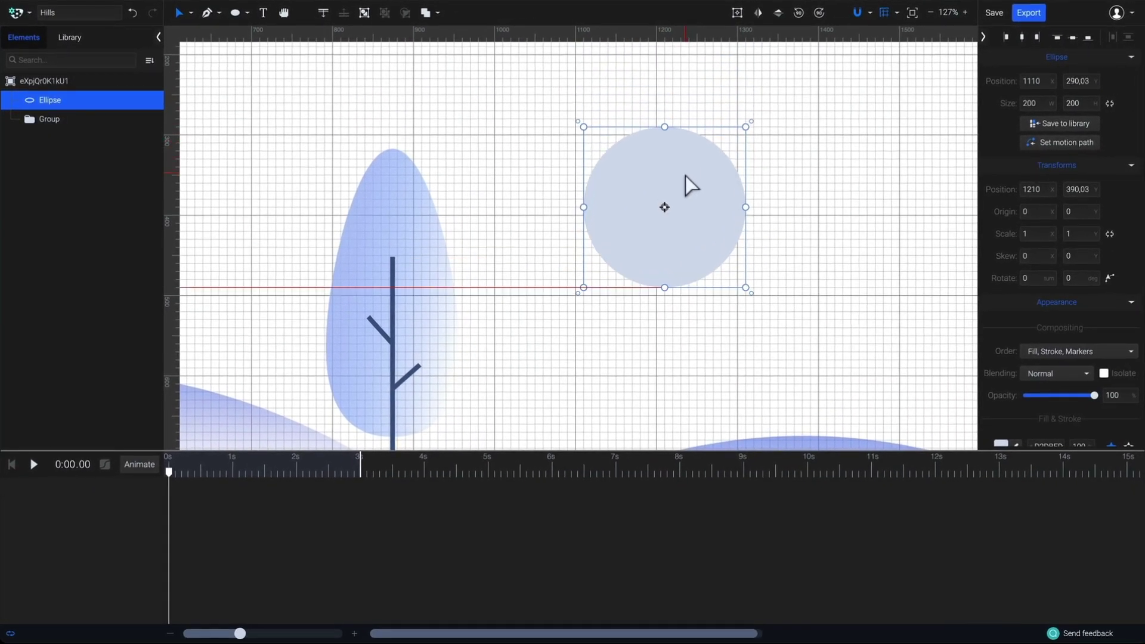
{"action": "mouse_move", "coordinate": [685, 176]}
{"action": "left_mouse_down"}
{"action": "mouse_move", "coordinate": [662, 179]}
{"action": "mouse_move", "coordinate": [675, 153]}
{"action": "mouse_move", "coordinate": [678, 181]}
{"action": "left_mouse_up"}
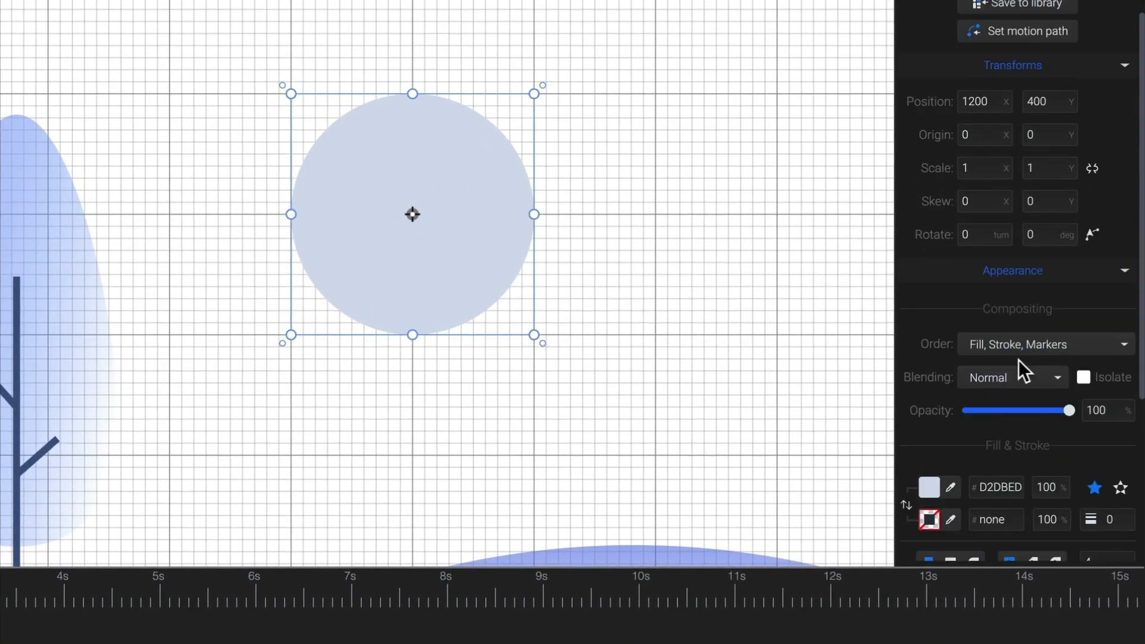
Fill the circle with bright red #FF3962
{"action": "scroll", "coordinate": [1018, 360], "scroll_direction": "down", "scroll_amount": 3}
{"action": "left_click", "coordinate": [928, 299]}
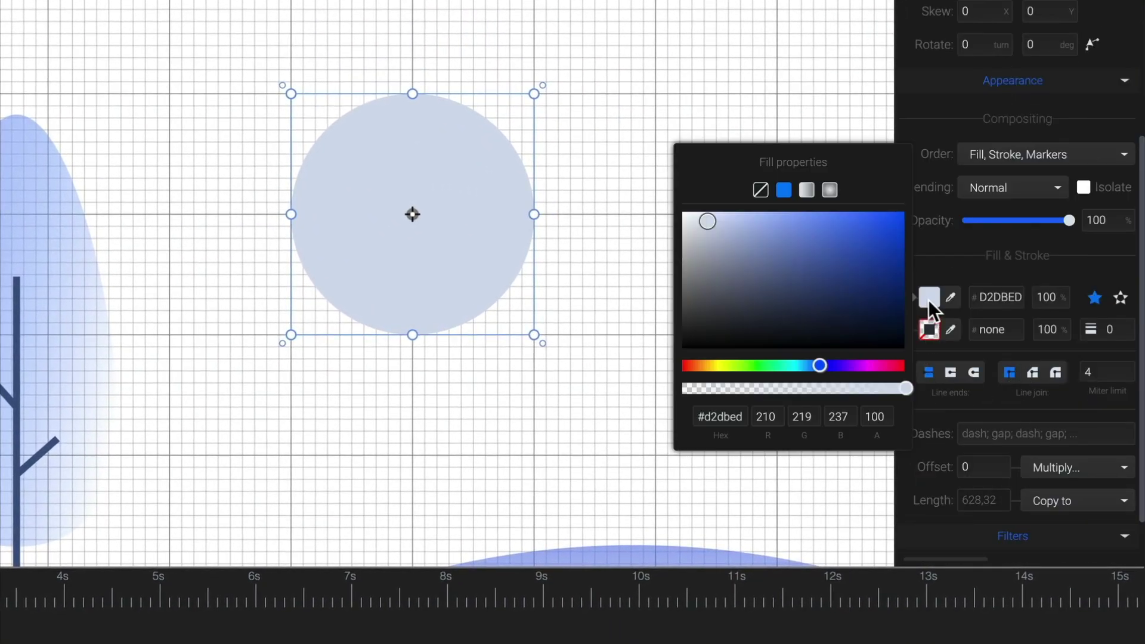
{"action": "left_click", "coordinate": [896, 368]}
{"action": "mouse_move", "coordinate": [872, 272]}
{"action": "left_mouse_down"}
{"action": "mouse_move", "coordinate": [867, 217]}
{"action": "mouse_move", "coordinate": [839, 203]}
{"action": "mouse_move", "coordinate": [855, 205]}
{"action": "left_mouse_up"}
{"action": "left_click_drag", "start_coordinate": [897, 366], "coordinate": [896, 366]}
Duplicate the red circle and scale the copy to 0.6
{"action": "left_click", "coordinate": [588, 387]}
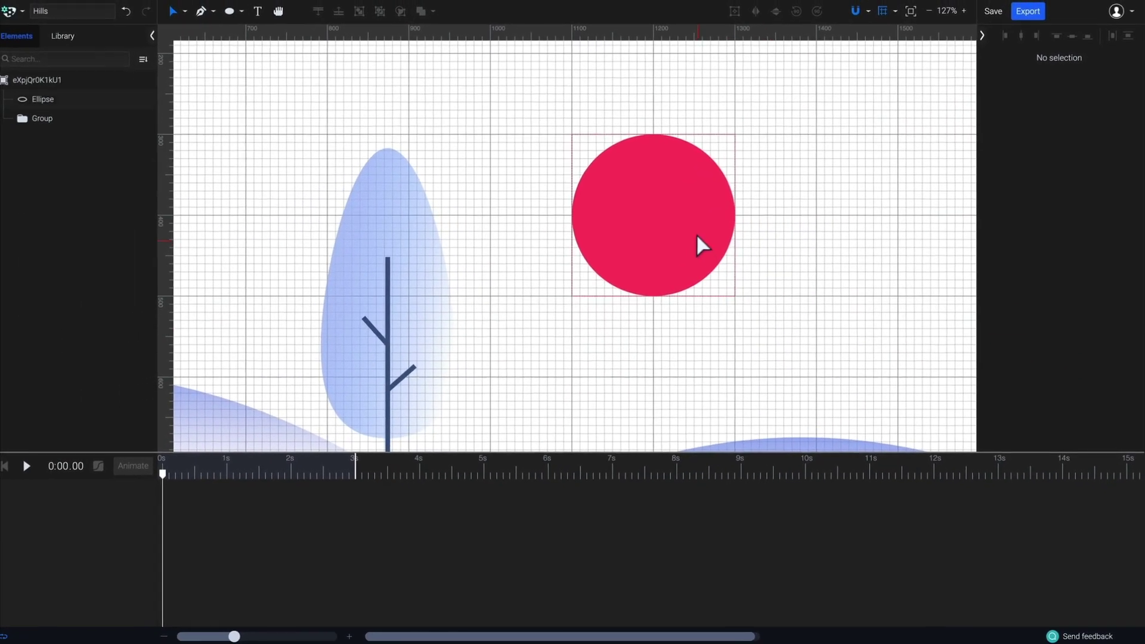
{"action": "left_click", "coordinate": [697, 236]}
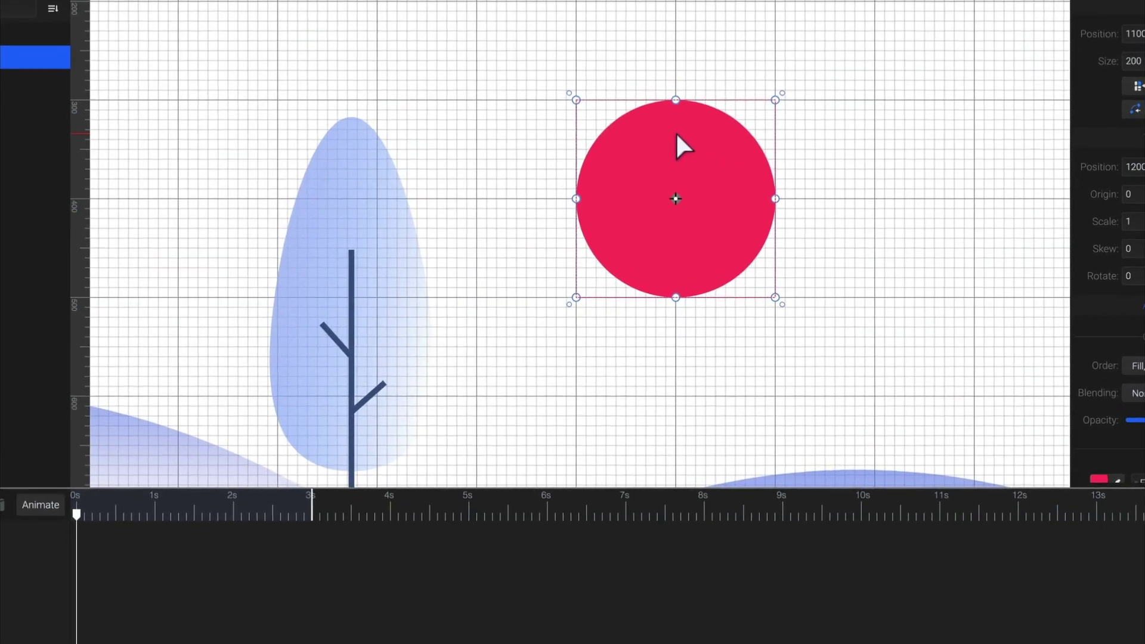
{"action": "right_click", "coordinate": [660, 164]}
{"action": "mouse_move", "coordinate": [684, 173]}
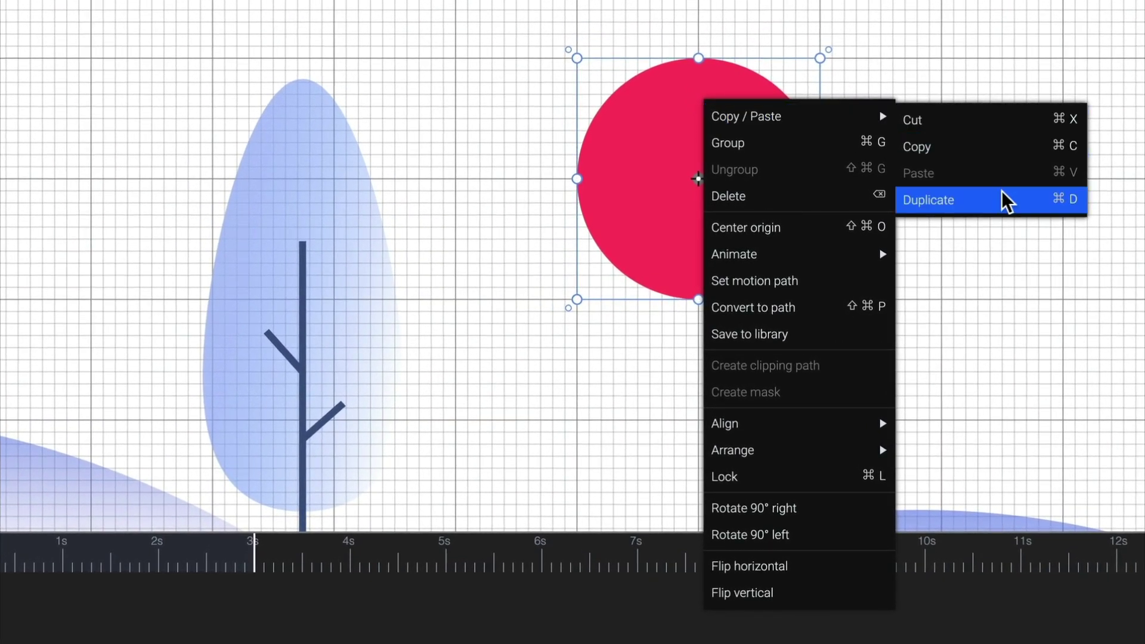
{"action": "left_click", "coordinate": [1008, 205]}
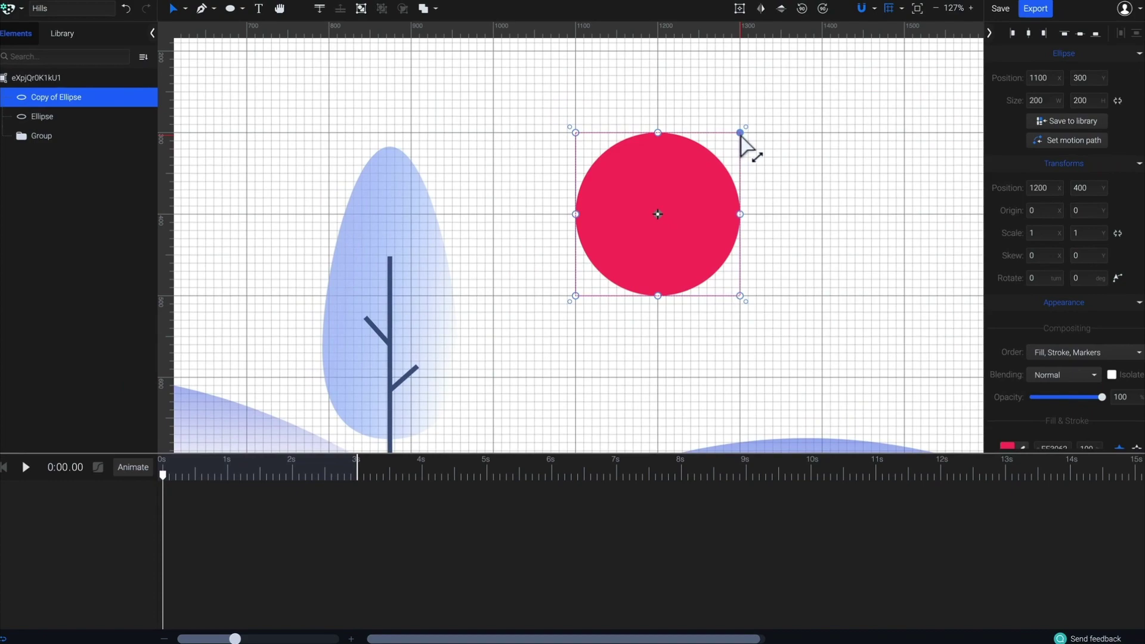
{"action": "left_click_drag", "start_coordinate": [737, 135], "coordinate": [718, 174]}
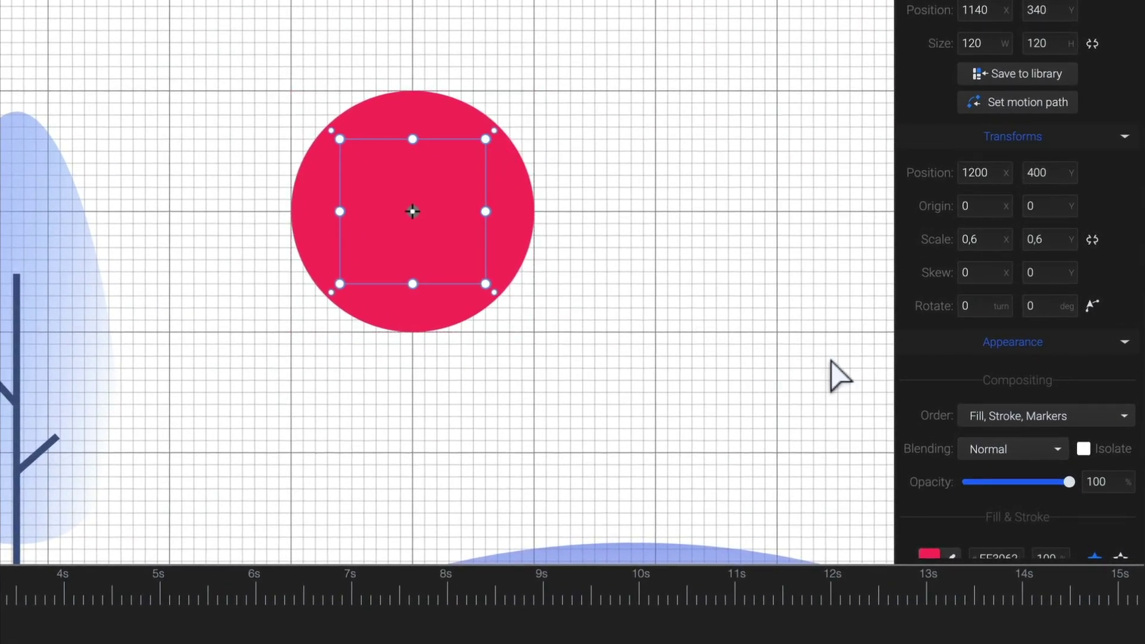
Fill the inner copy with white (FFFFFF) using the eyedropper
{"action": "scroll", "coordinate": [954, 390], "scroll_direction": "down", "scroll_amount": 3}
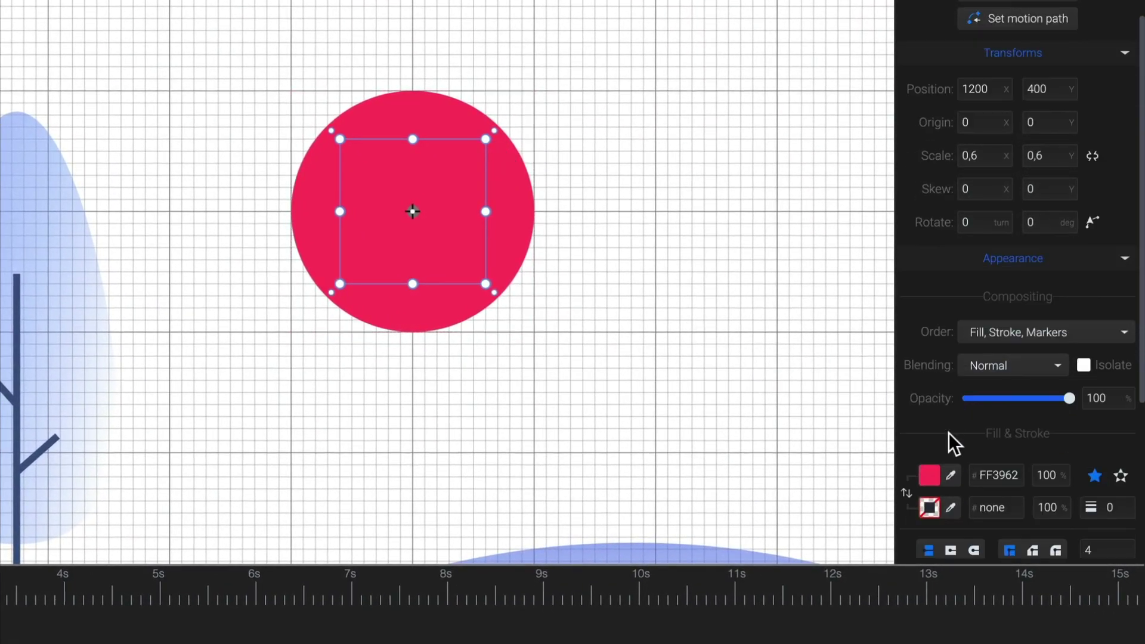
{"action": "left_click", "coordinate": [952, 476]}
{"action": "left_click", "coordinate": [628, 252]}
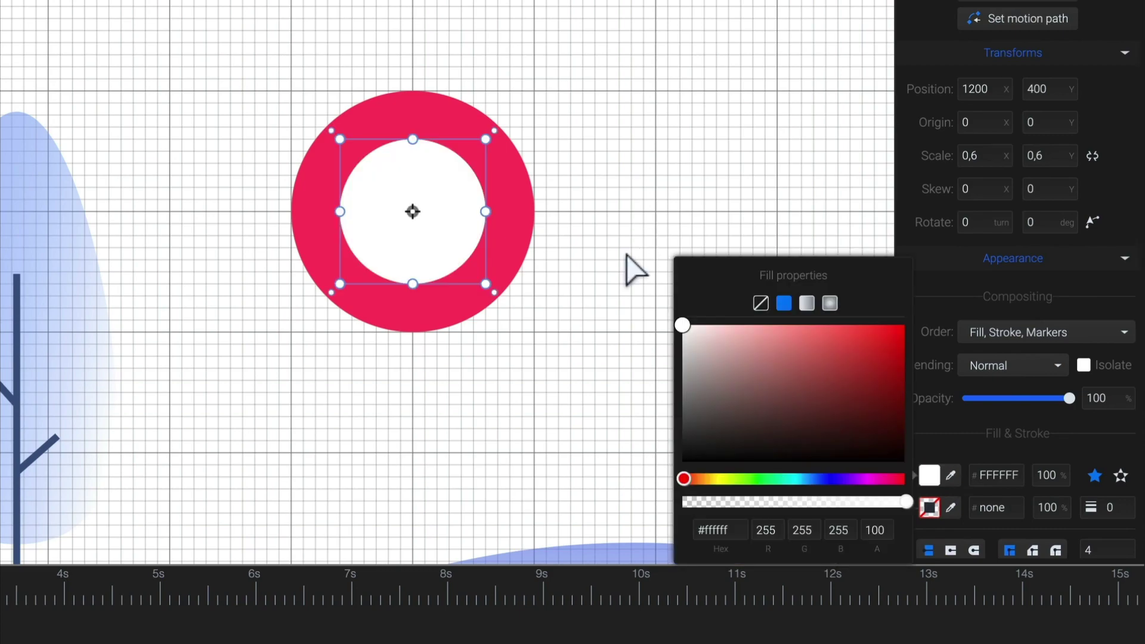
{"action": "left_click", "coordinate": [516, 179]}
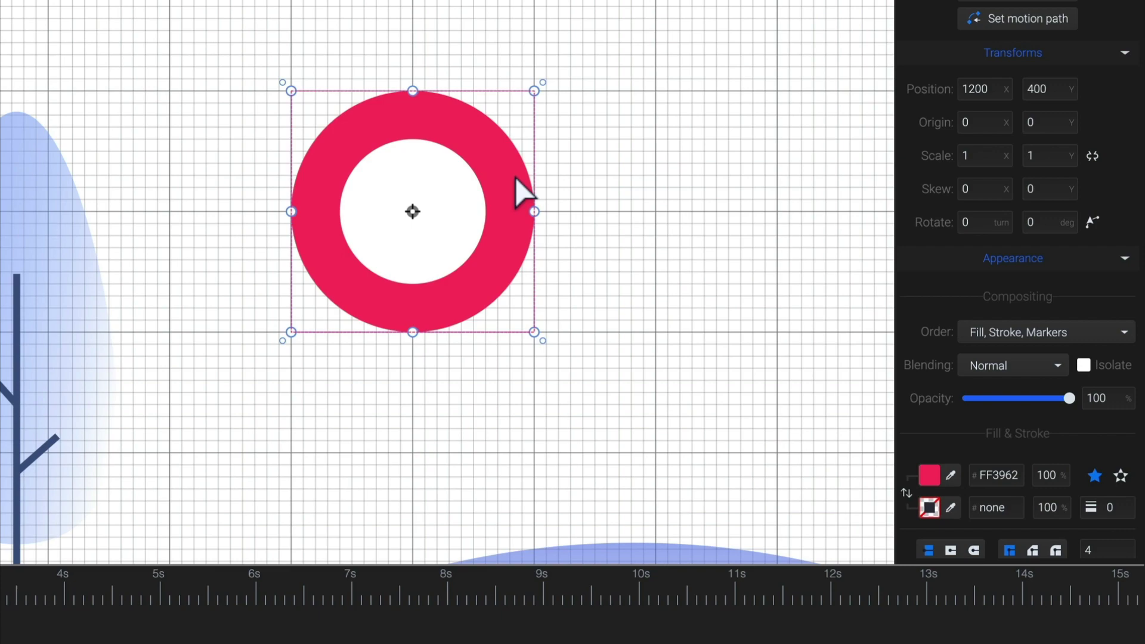
Convert the red ring to a path and drag its bottom node down to Y 570
{"action": "right_click", "coordinate": [517, 191]}
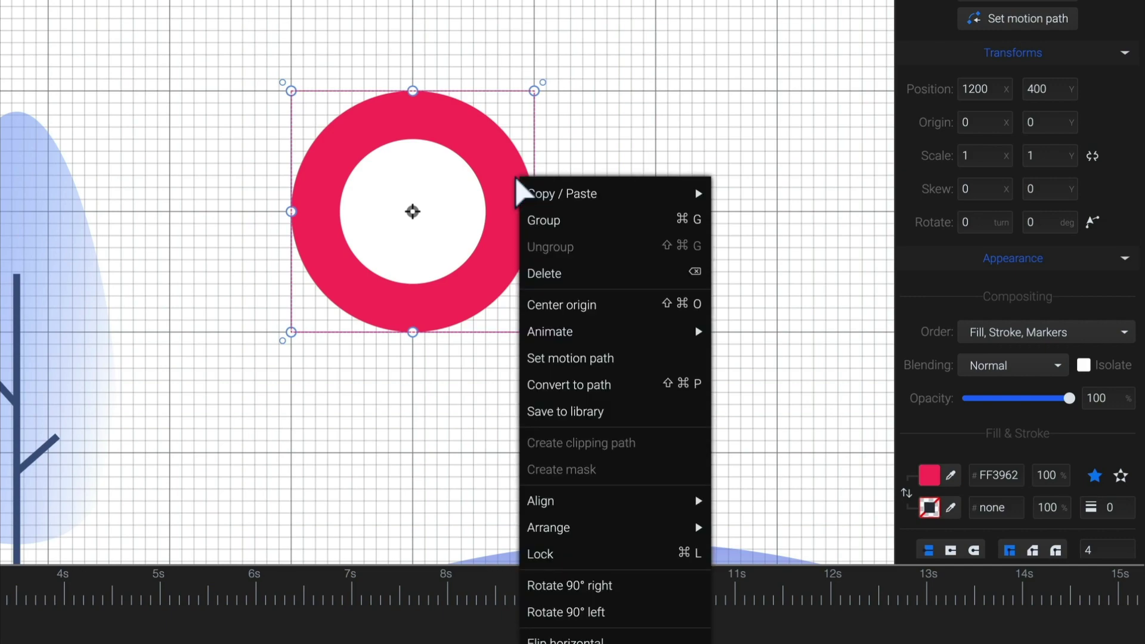
{"action": "left_click", "coordinate": [603, 386]}
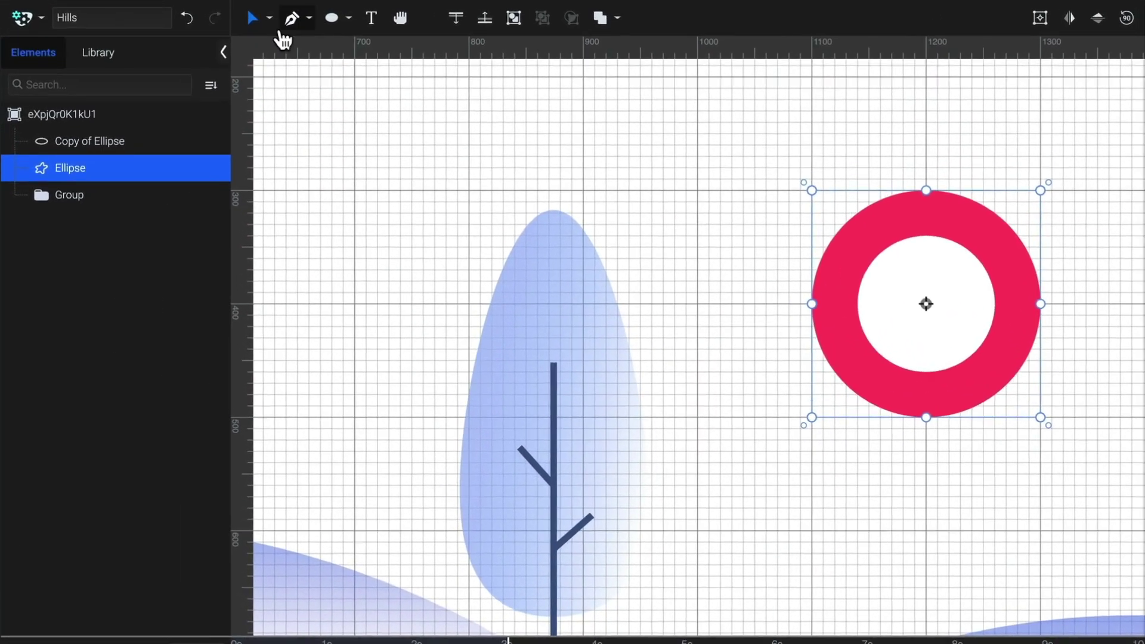
{"action": "left_click", "coordinate": [191, 12]}
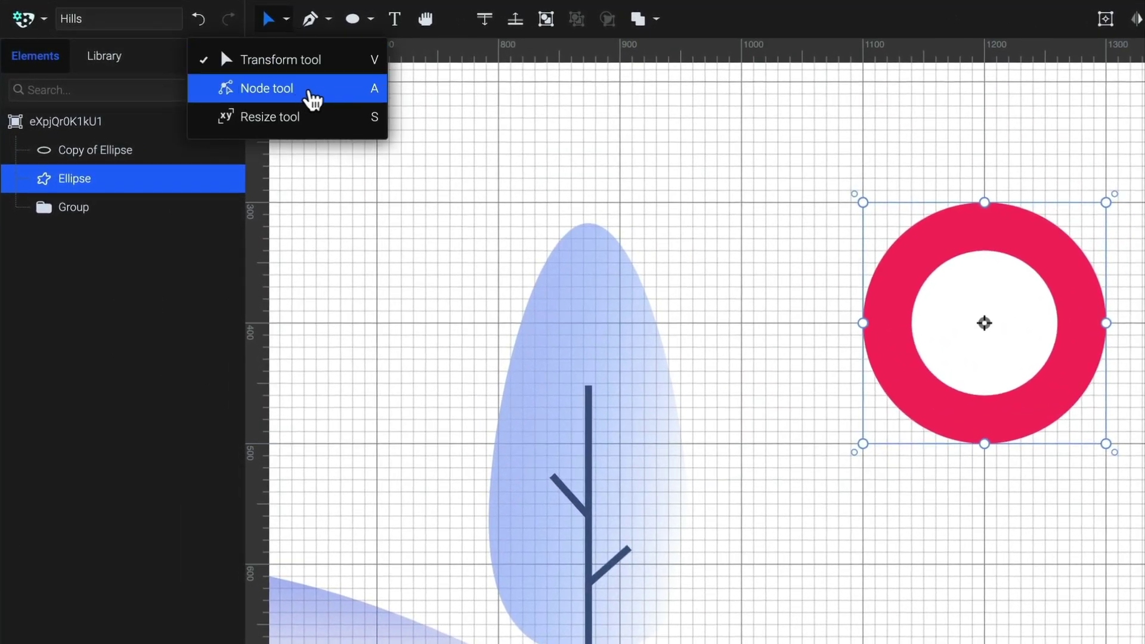
{"action": "left_click", "coordinate": [309, 91]}
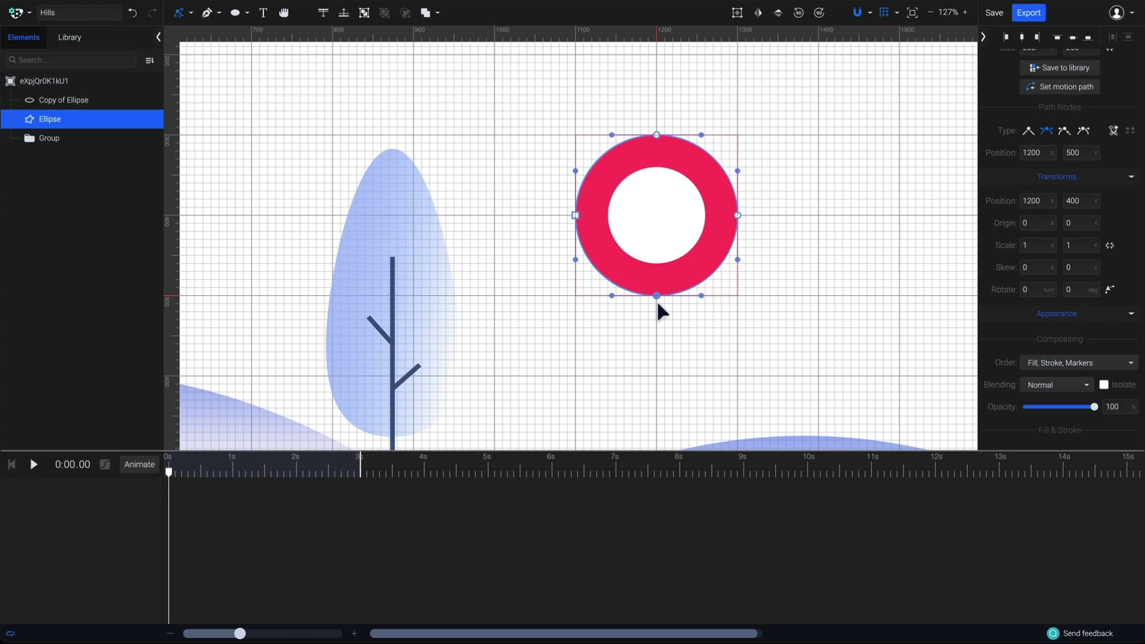
{"action": "left_click_drag", "start_coordinate": [656, 296], "coordinate": [660, 353]}
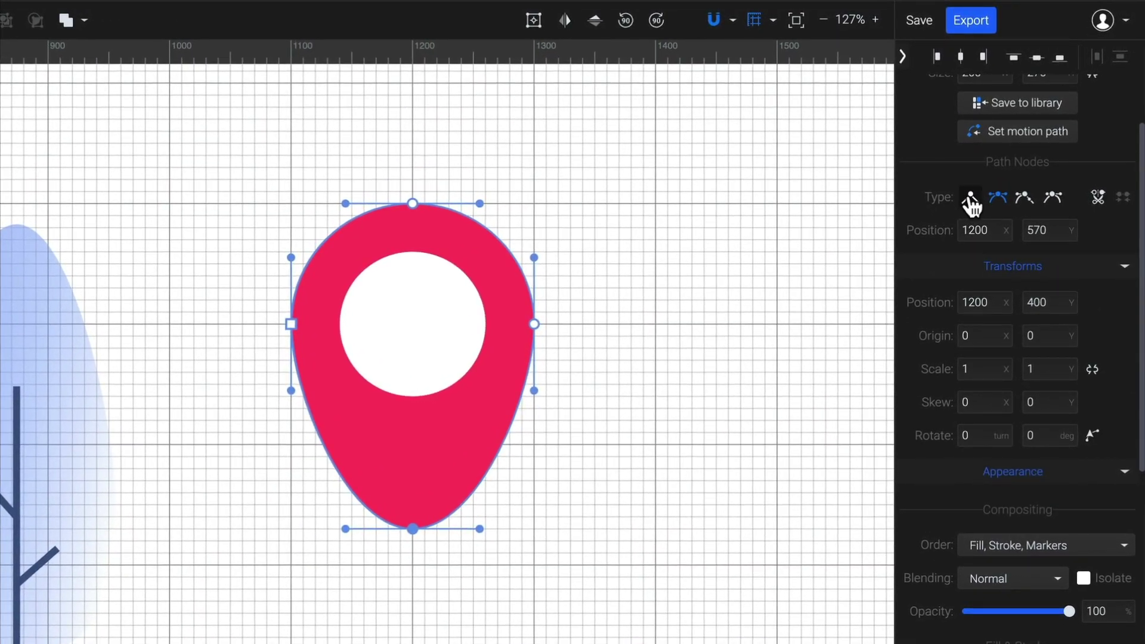
Make the bottom node a sharp corner and pull both side curves down into a point
{"action": "left_click", "coordinate": [971, 202]}
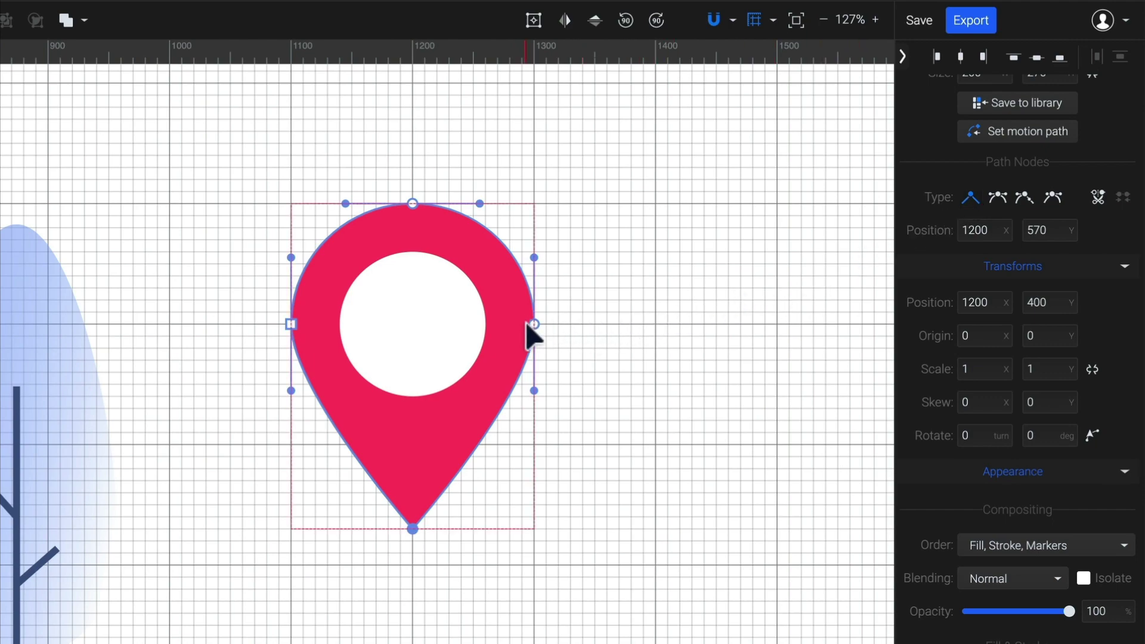
{"action": "left_click", "coordinate": [291, 323], "text": "shift"}
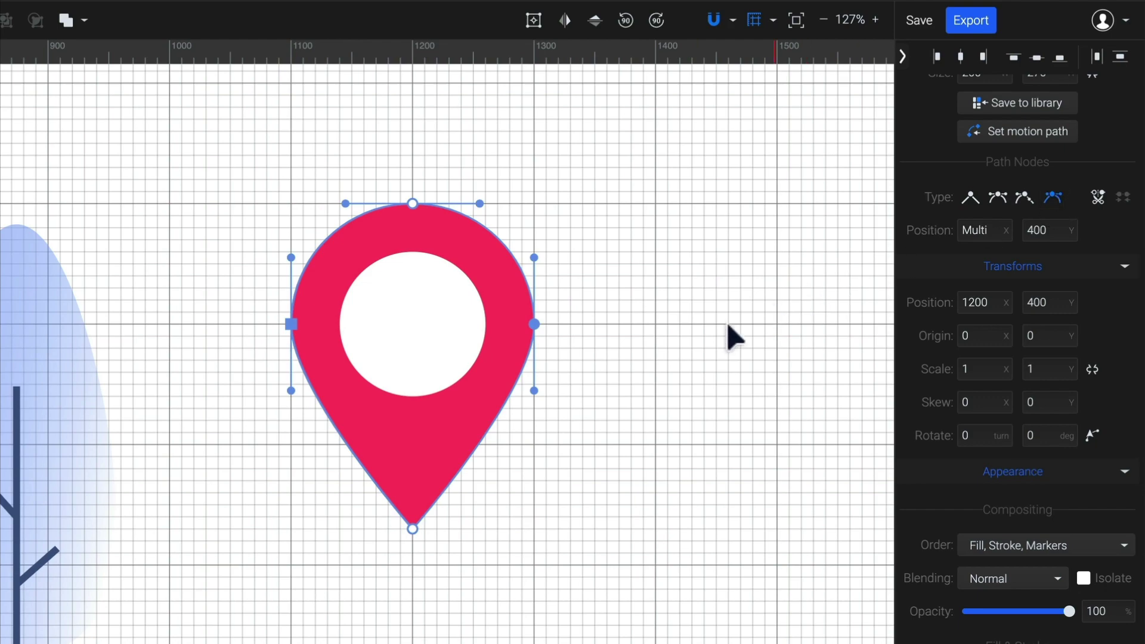
{"action": "left_click_drag", "start_coordinate": [535, 391], "coordinate": [546, 446]}
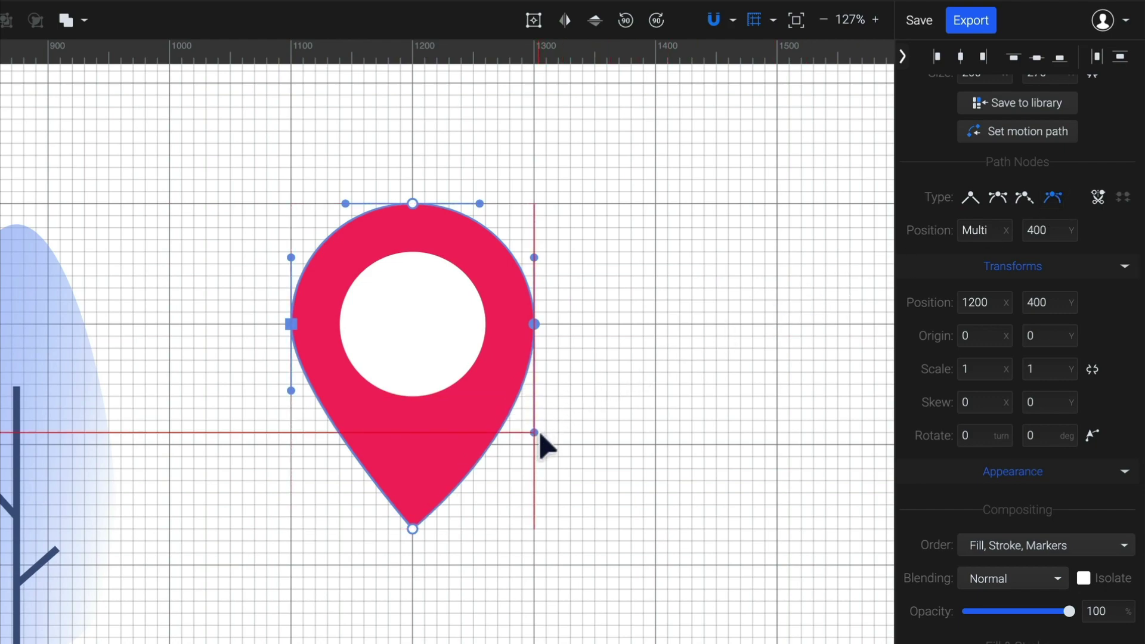
{"action": "left_click_drag", "start_coordinate": [291, 391], "coordinate": [293, 433]}
{"action": "left_click", "coordinate": [638, 230]}
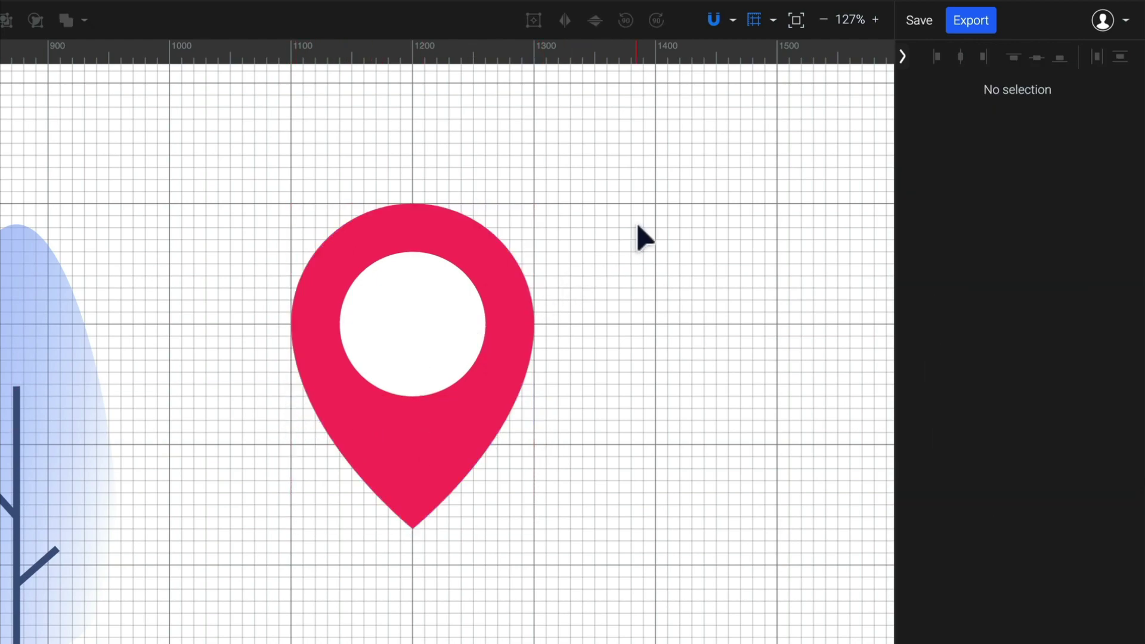
Scale the white inner circle down to 0.55
{"action": "left_click", "coordinate": [482, 323]}
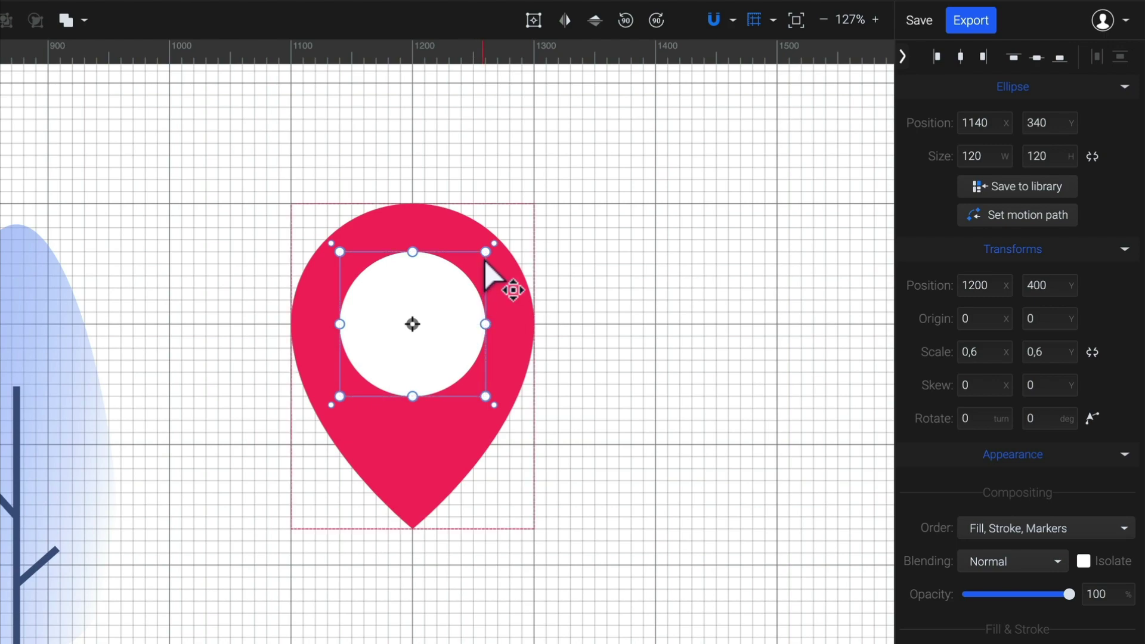
{"action": "left_click_drag", "start_coordinate": [486, 252], "coordinate": [485, 263]}
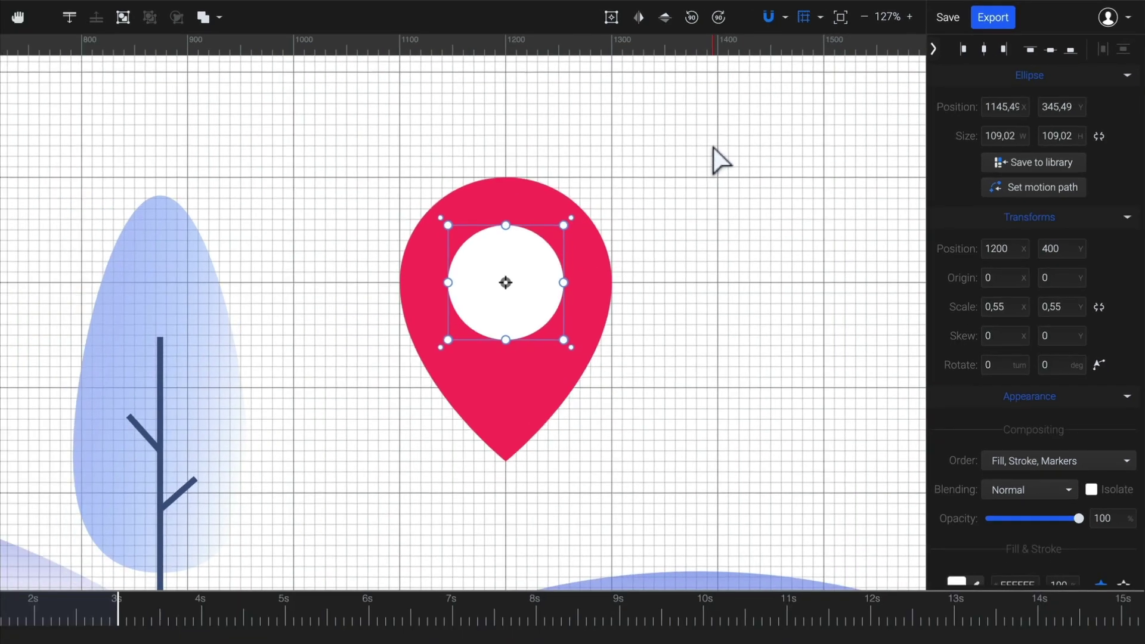
{"action": "left_click", "coordinate": [287, 288]}
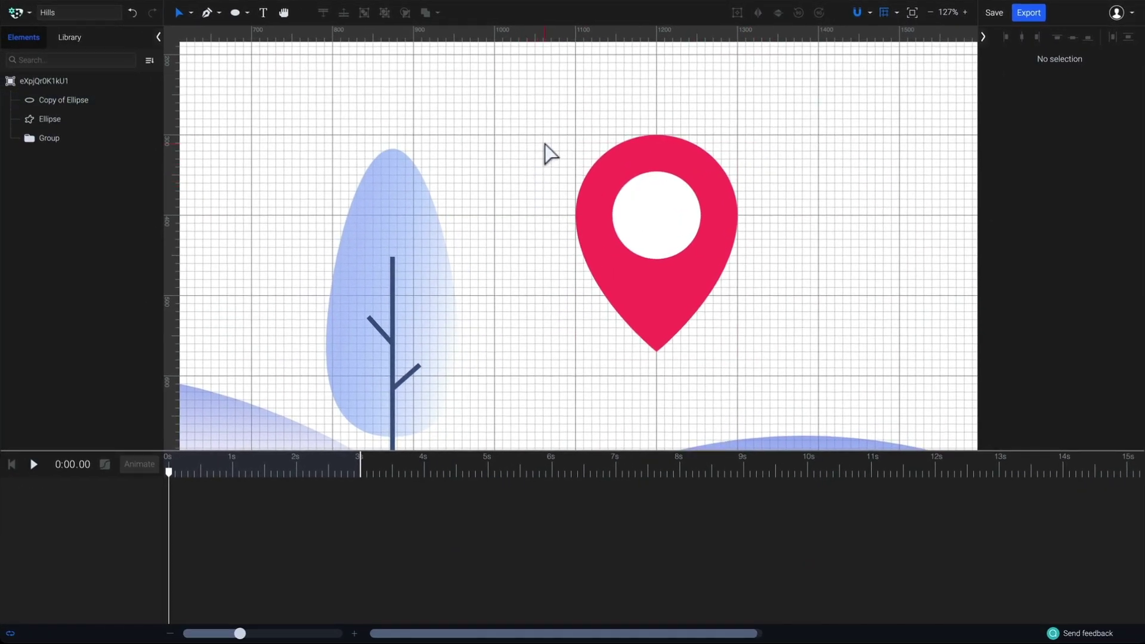
Group the red pin shape and white inner circle together
{"action": "left_click_drag", "start_coordinate": [585, 177], "coordinate": [757, 311]}
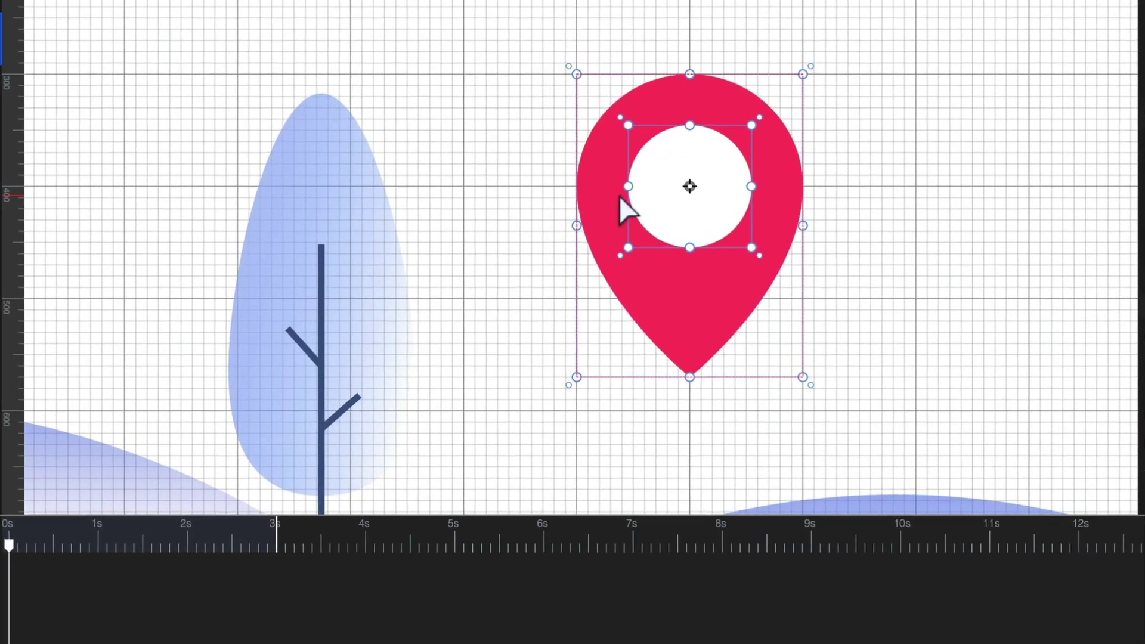
{"action": "right_click", "coordinate": [610, 225]}
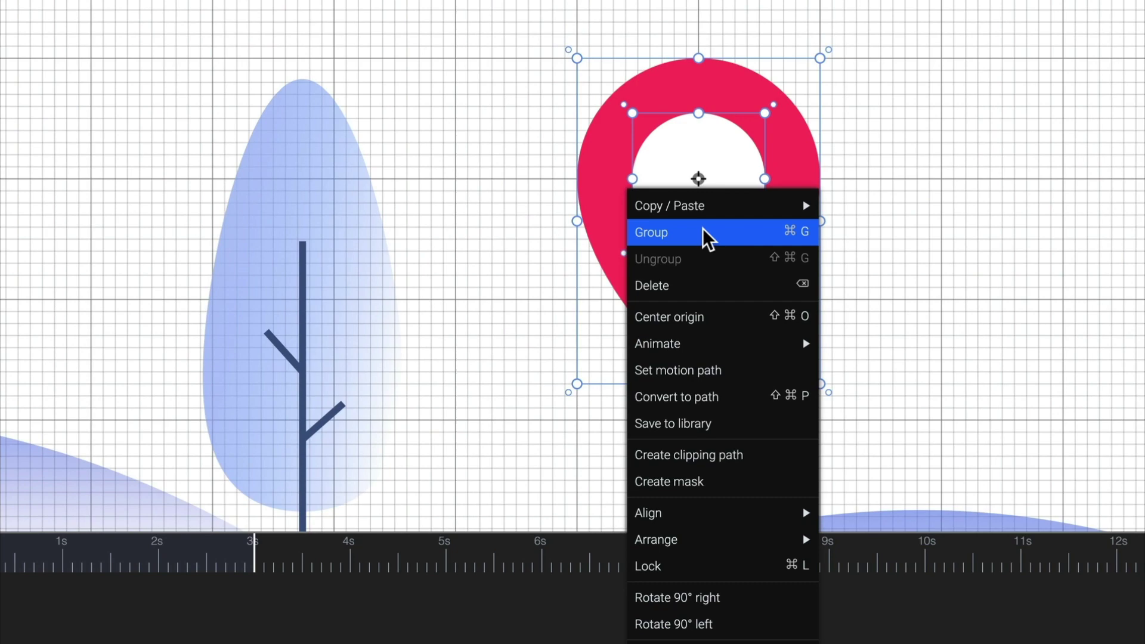
{"action": "left_click", "coordinate": [703, 232]}
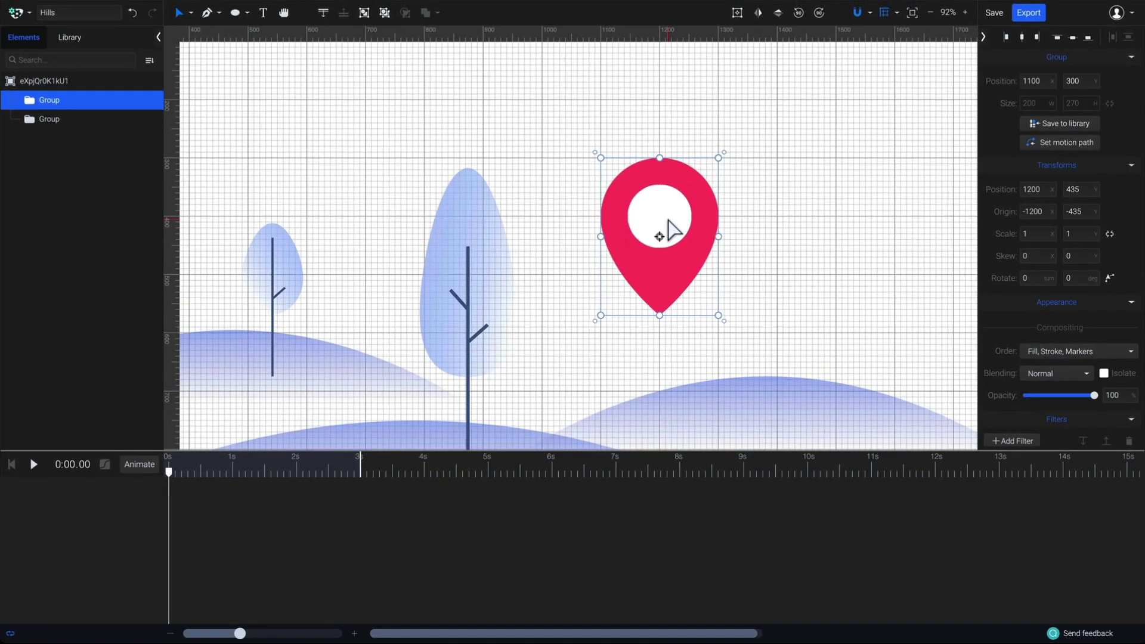
Move the pin group above the right hill at 1200 × 472.11 and scale it to 1.5
{"action": "scroll", "coordinate": [670, 230], "scroll_direction": "down", "scroll_amount": 2}
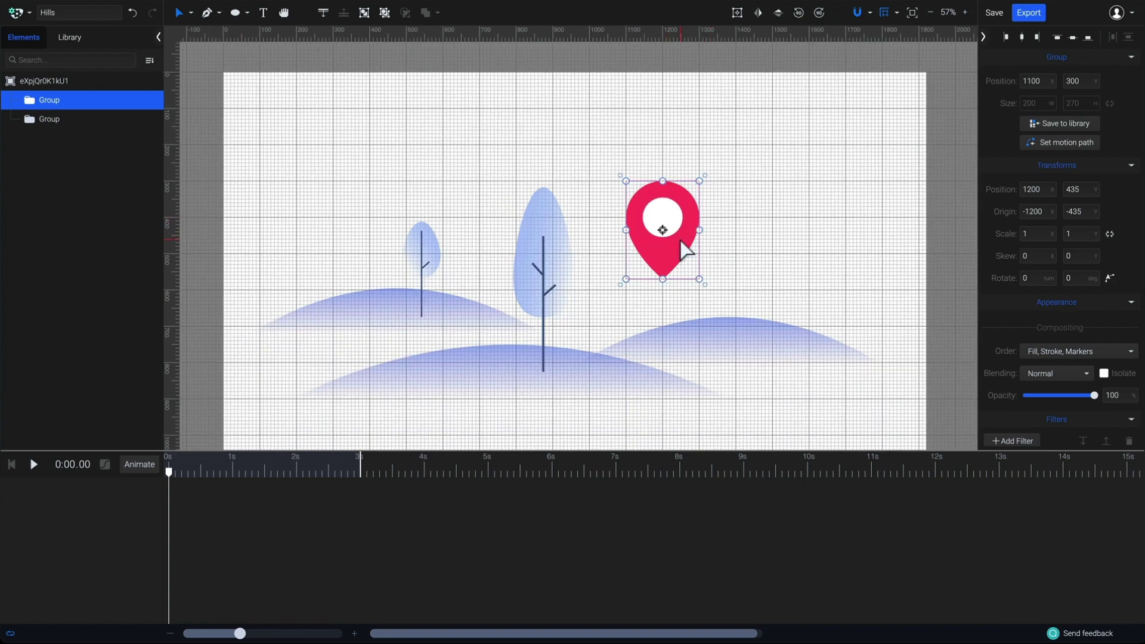
{"action": "left_click_drag", "start_coordinate": [686, 251], "coordinate": [686, 287]}
{"action": "left_click_drag", "start_coordinate": [701, 221], "coordinate": [718, 192]}
{"action": "left_click_drag", "start_coordinate": [670, 312], "coordinate": [678, 291]}
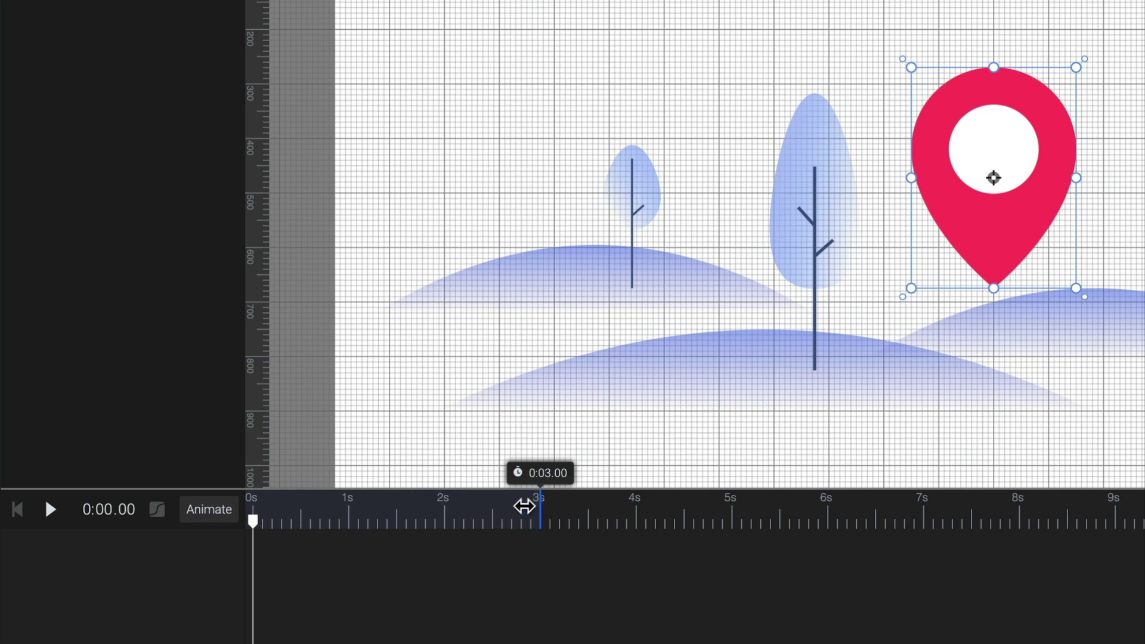
Shorten the timeline to 2 s and add a Position track with a 0 s keyframe
{"action": "left_click_drag", "start_coordinate": [525, 506], "coordinate": [449, 512]}
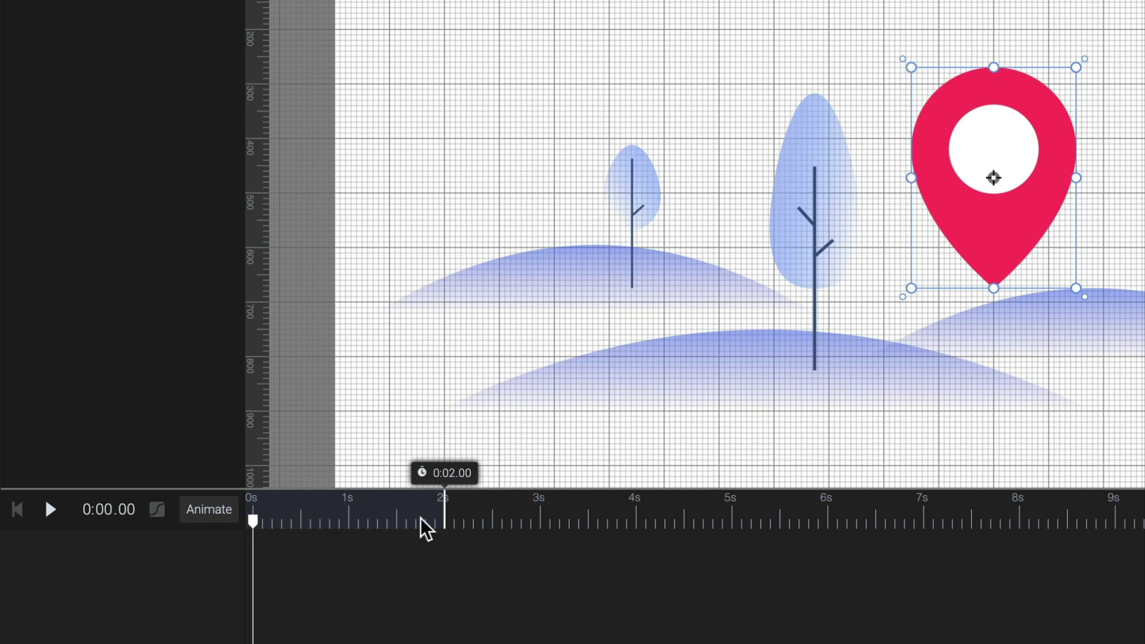
{"action": "left_click", "coordinate": [202, 512]}
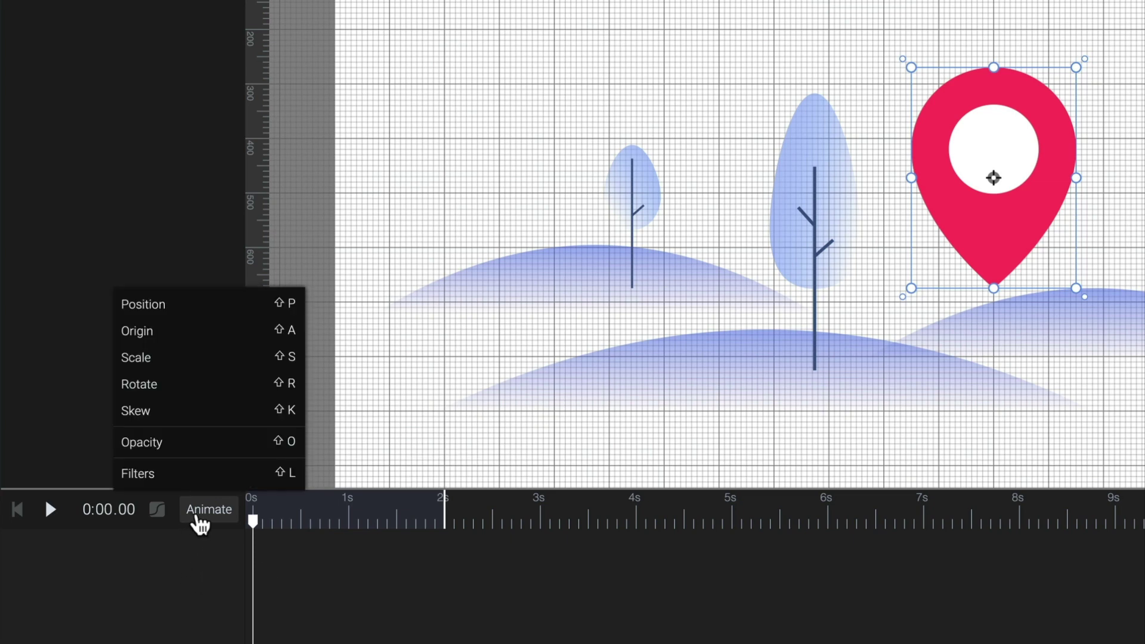
{"action": "left_click", "coordinate": [204, 304]}
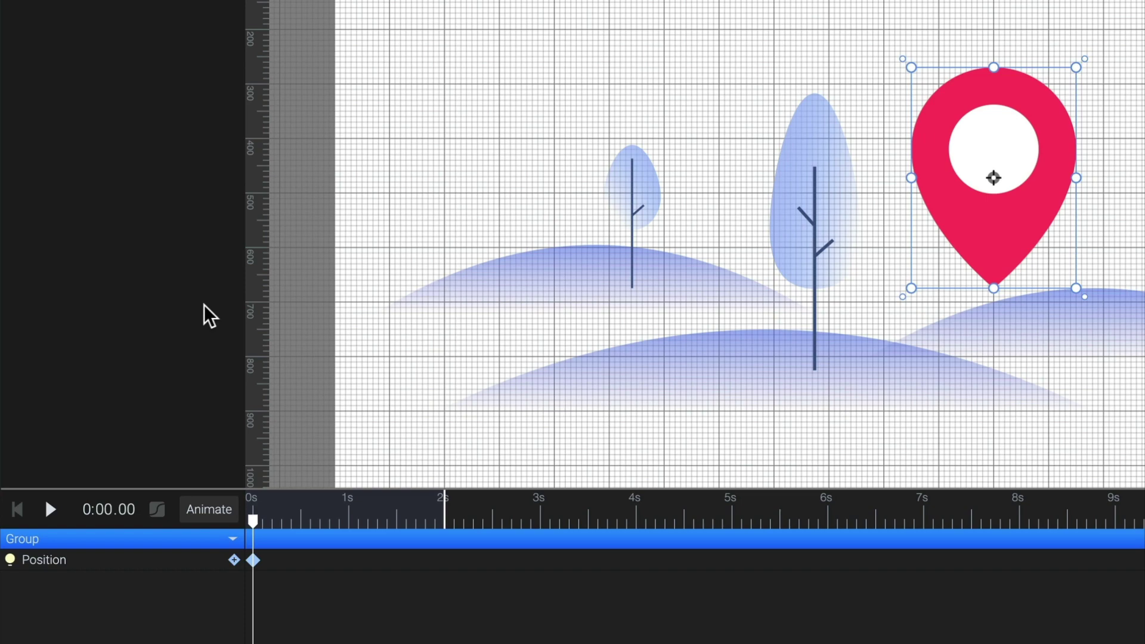
{"action": "left_click", "coordinate": [253, 561]}
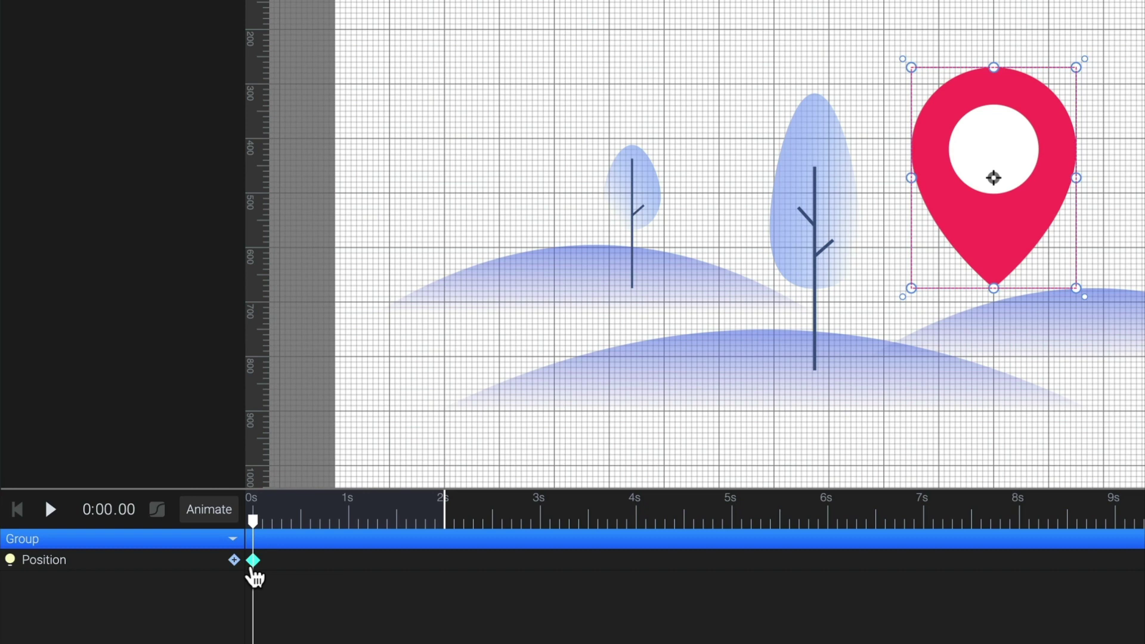
{"action": "left_click", "coordinate": [257, 582]}
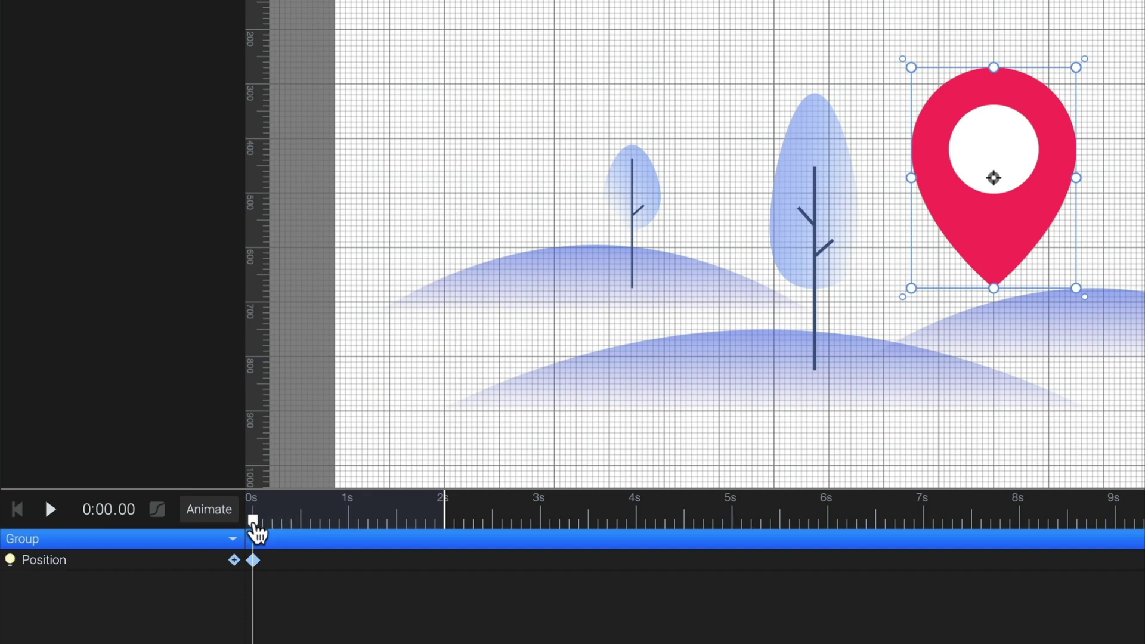
Raise the pin to 329.49 at 1 s and lower it back to 472.11 at 2 s
{"action": "left_click_drag", "start_coordinate": [256, 528], "coordinate": [354, 530]}
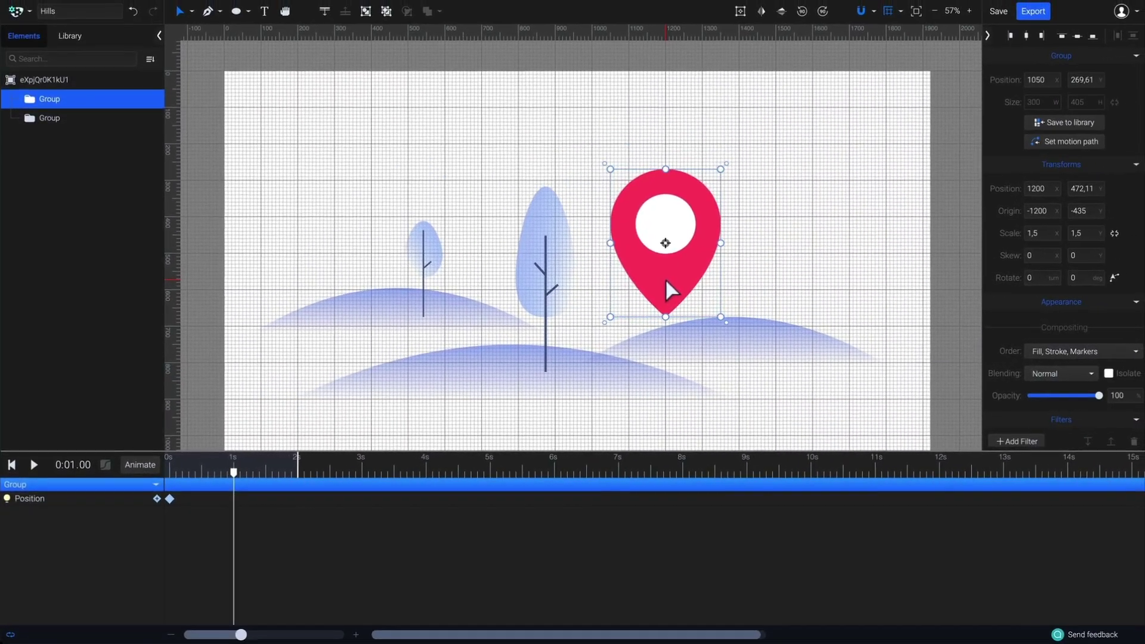
{"action": "left_click_drag", "start_coordinate": [692, 282], "coordinate": [657, 226]}
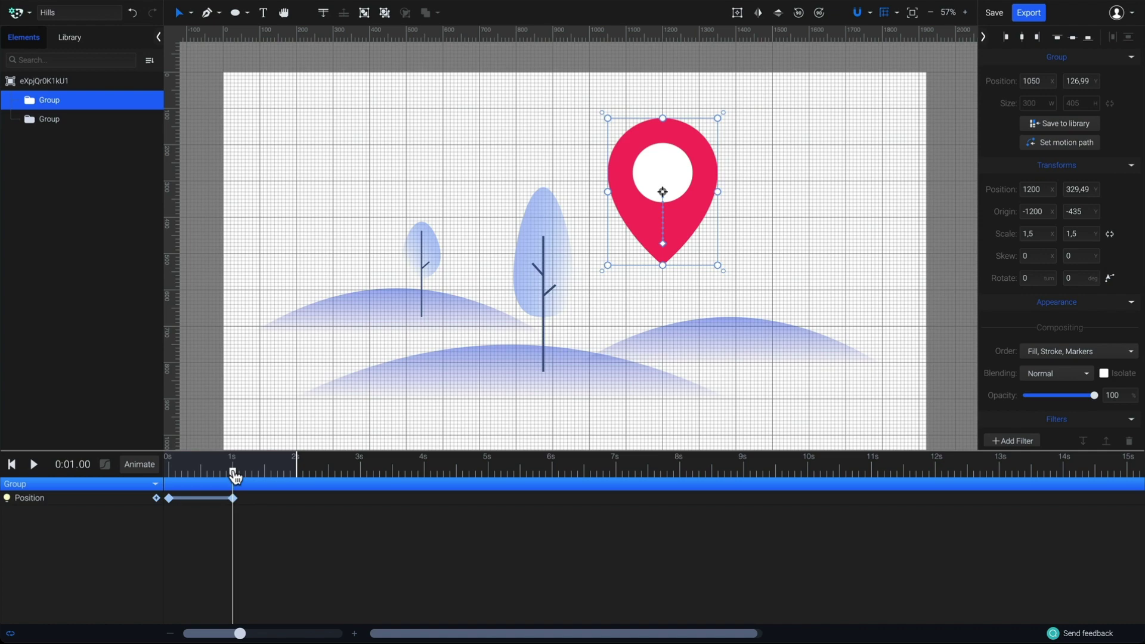
{"action": "mouse_move", "coordinate": [234, 474]}
{"action": "left_mouse_down"}
{"action": "mouse_move", "coordinate": [178, 468]}
{"action": "mouse_move", "coordinate": [238, 468]}
{"action": "left_mouse_up"}
{"action": "left_click_drag", "start_coordinate": [240, 469], "coordinate": [297, 475]}
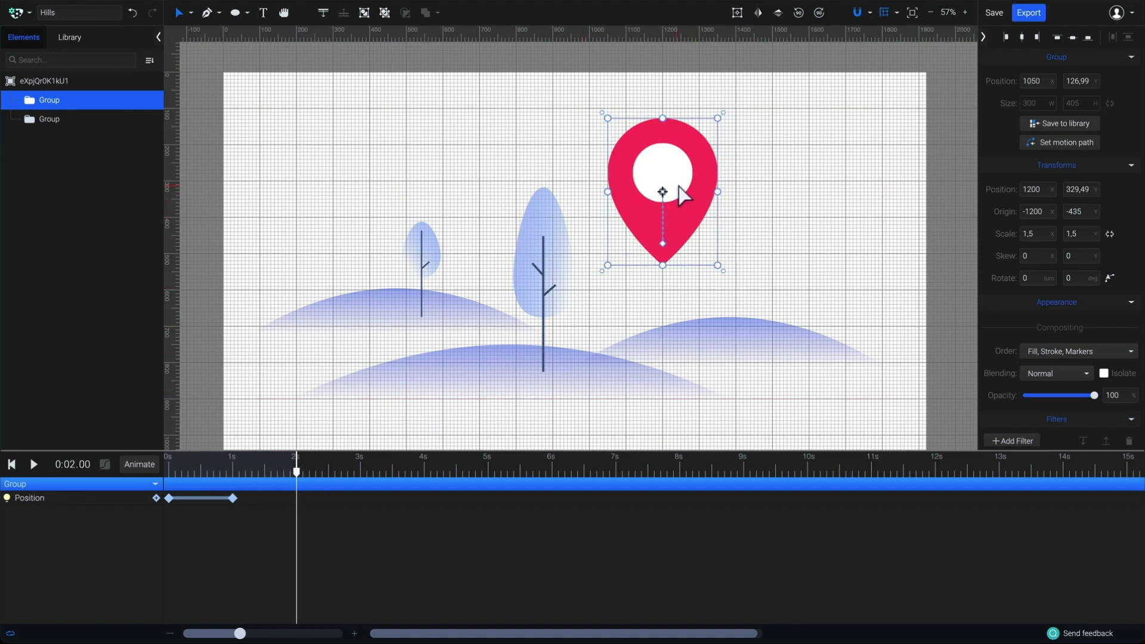
{"action": "left_click_drag", "start_coordinate": [678, 192], "coordinate": [703, 241]}
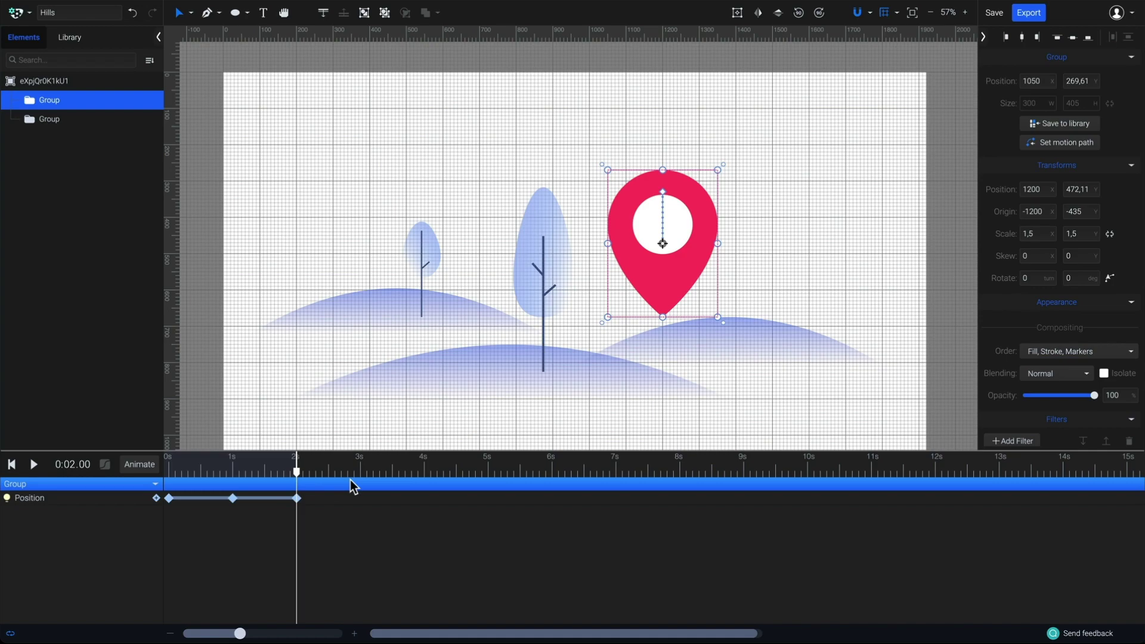
Undo the hand-placed 2 s keyframe and duplicate the 0 s Position keyframe to 2 s
{"action": "key", "text": "ctrl+z"}
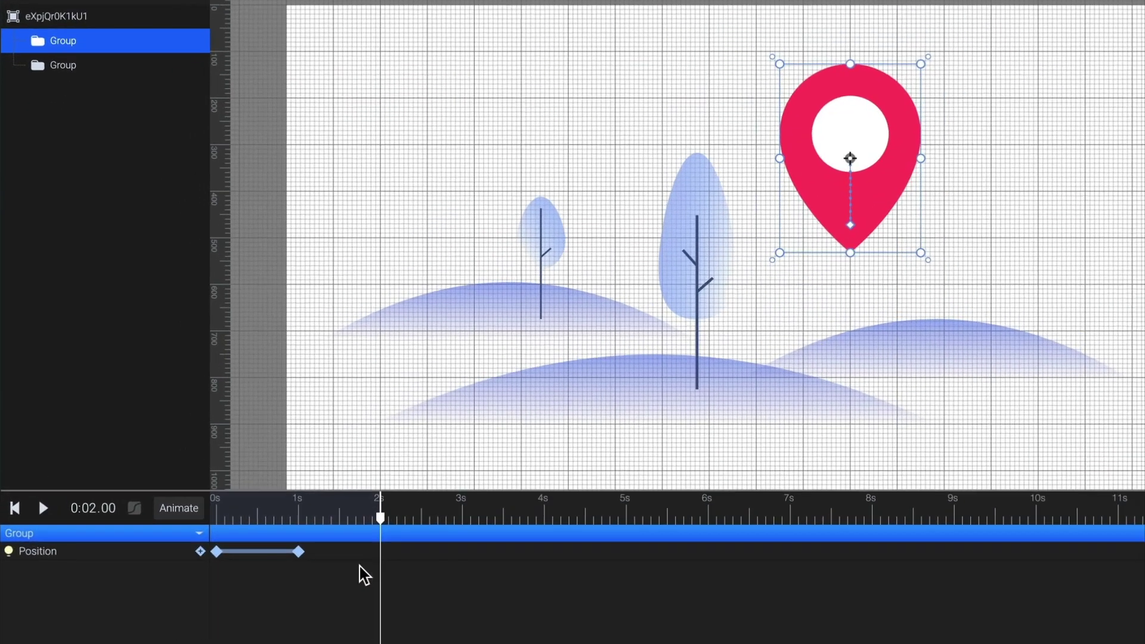
{"action": "left_click", "coordinate": [170, 499]}
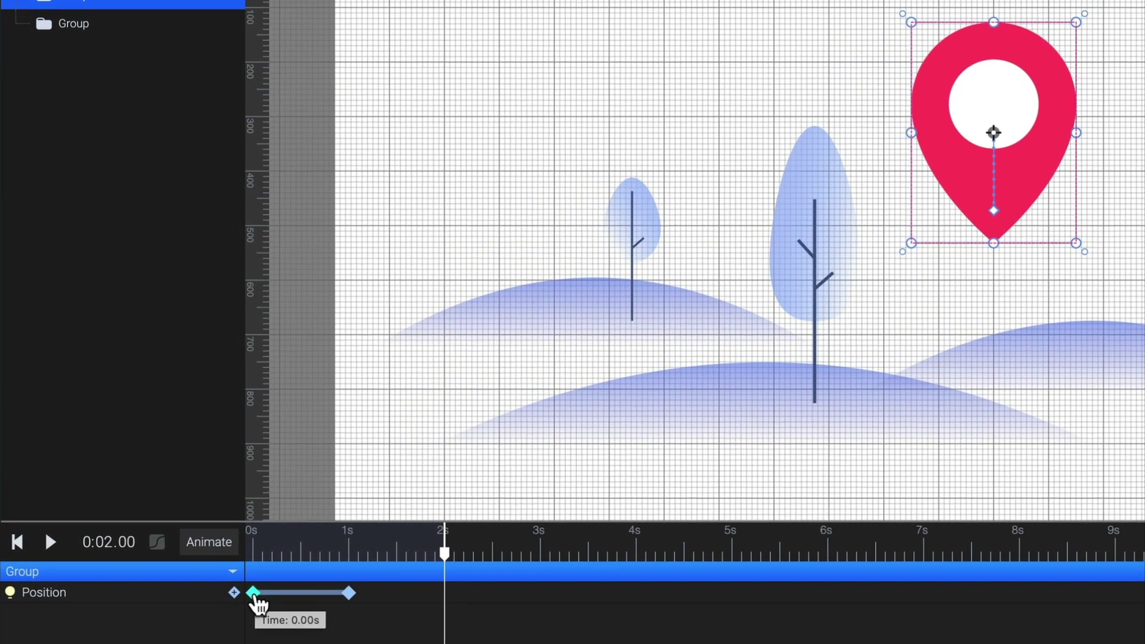
{"action": "right_click", "coordinate": [254, 594]}
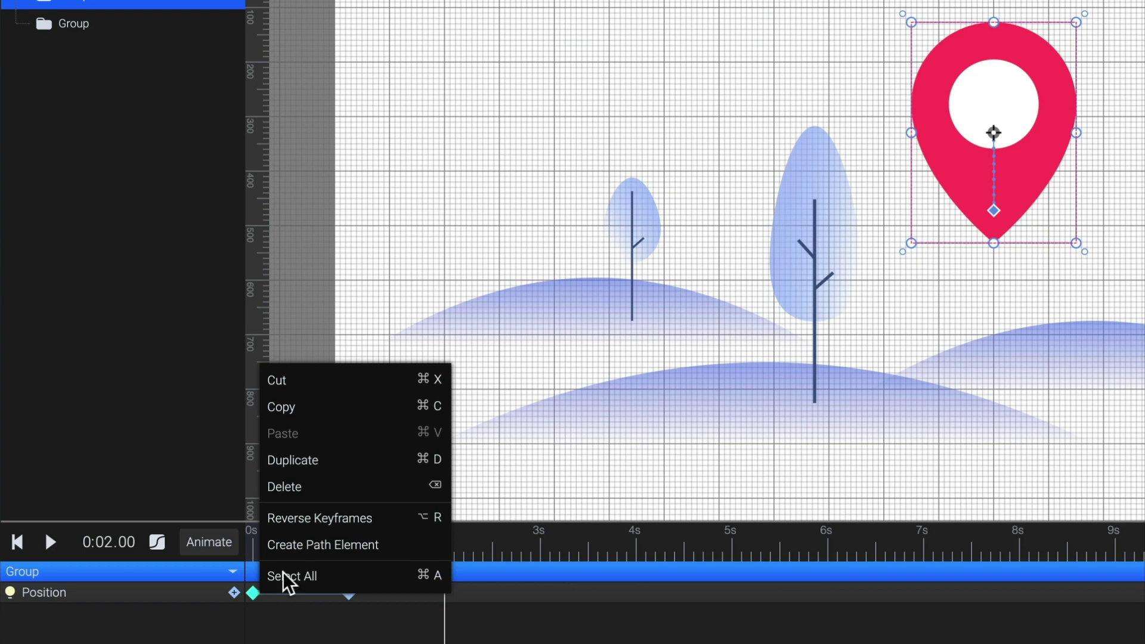
{"action": "left_click", "coordinate": [361, 460]}
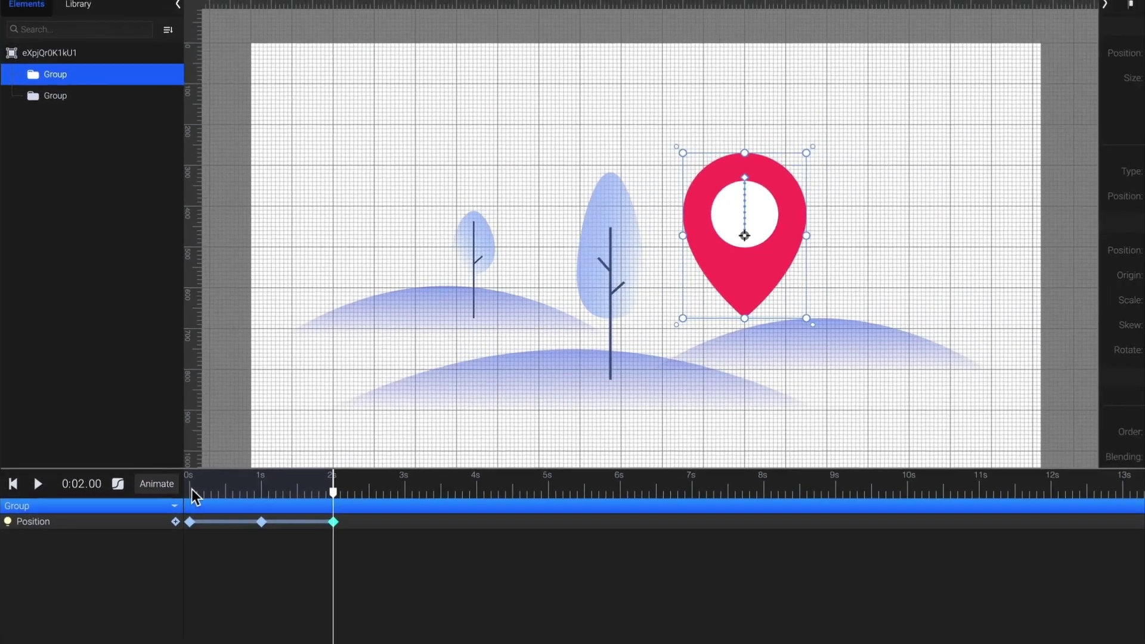
{"action": "left_click", "coordinate": [252, 552]}
{"action": "key", "text": "space"}
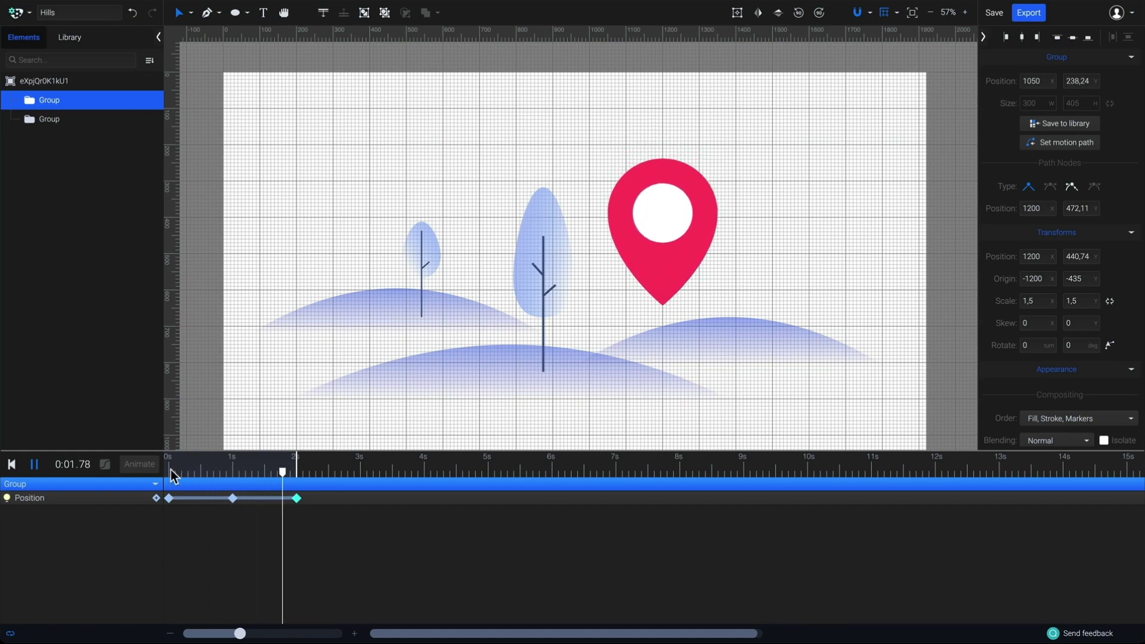
{"action": "left_click", "coordinate": [171, 473]}
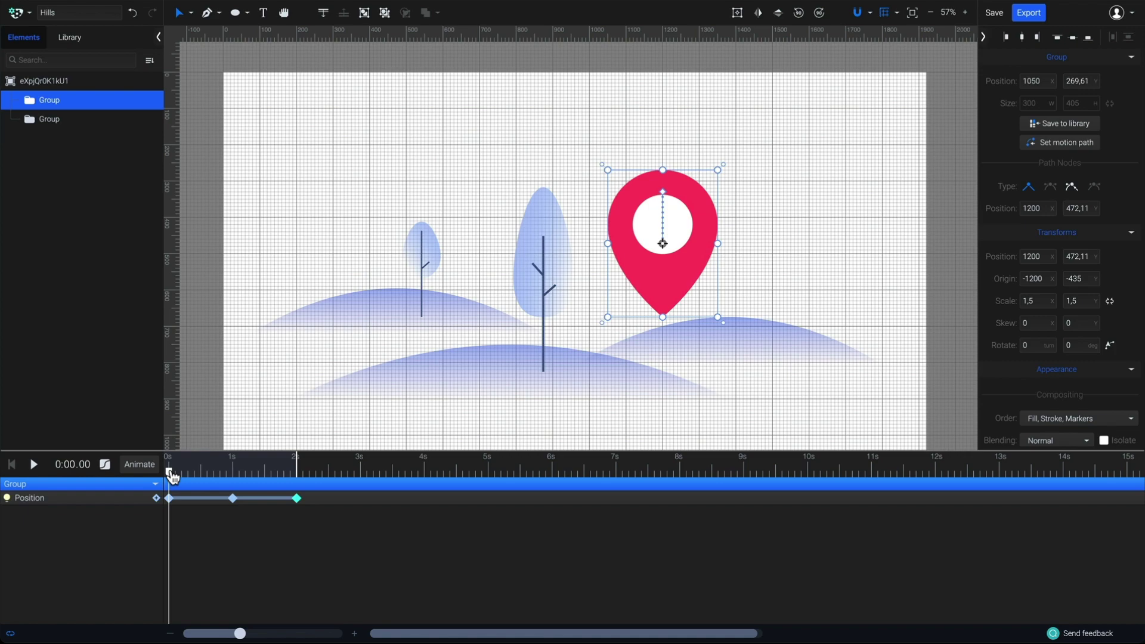
Apply Ease In Out Sine easing to all the pin's Position keyframes and preview the animation
{"action": "left_click", "coordinate": [131, 496]}
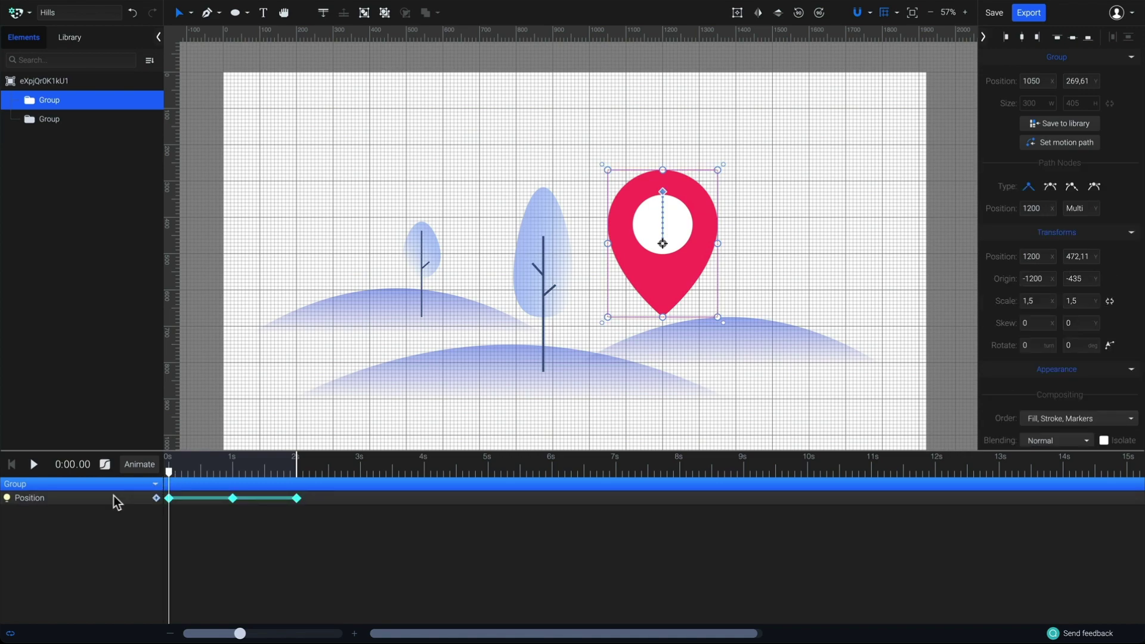
{"action": "left_click", "coordinate": [105, 464]}
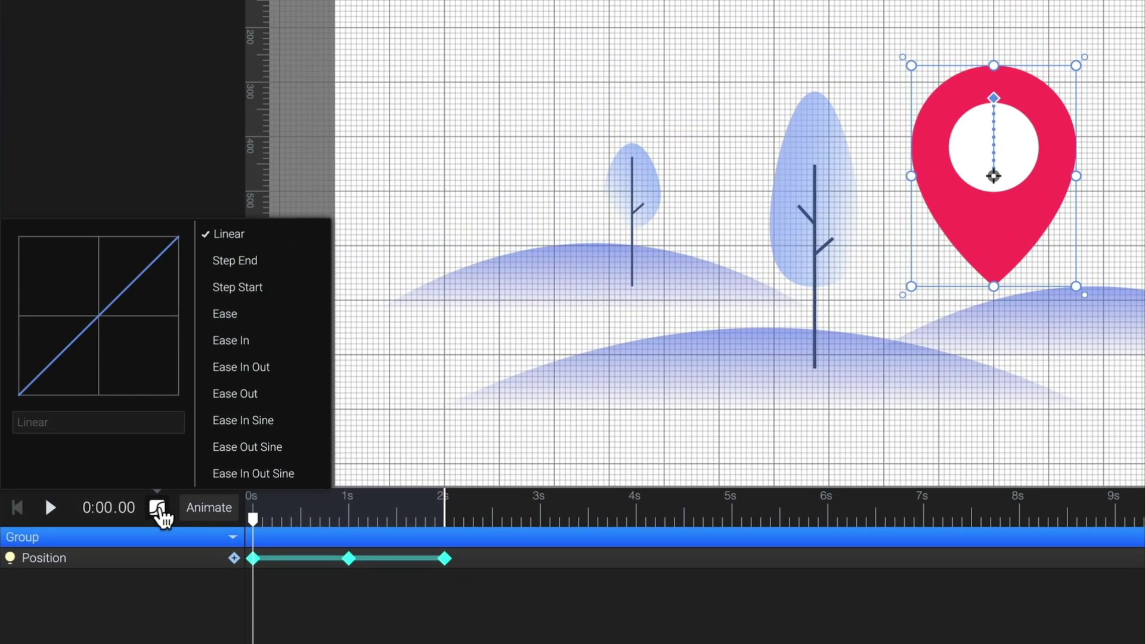
{"action": "scroll", "coordinate": [281, 354], "scroll_direction": "down", "scroll_amount": 2}
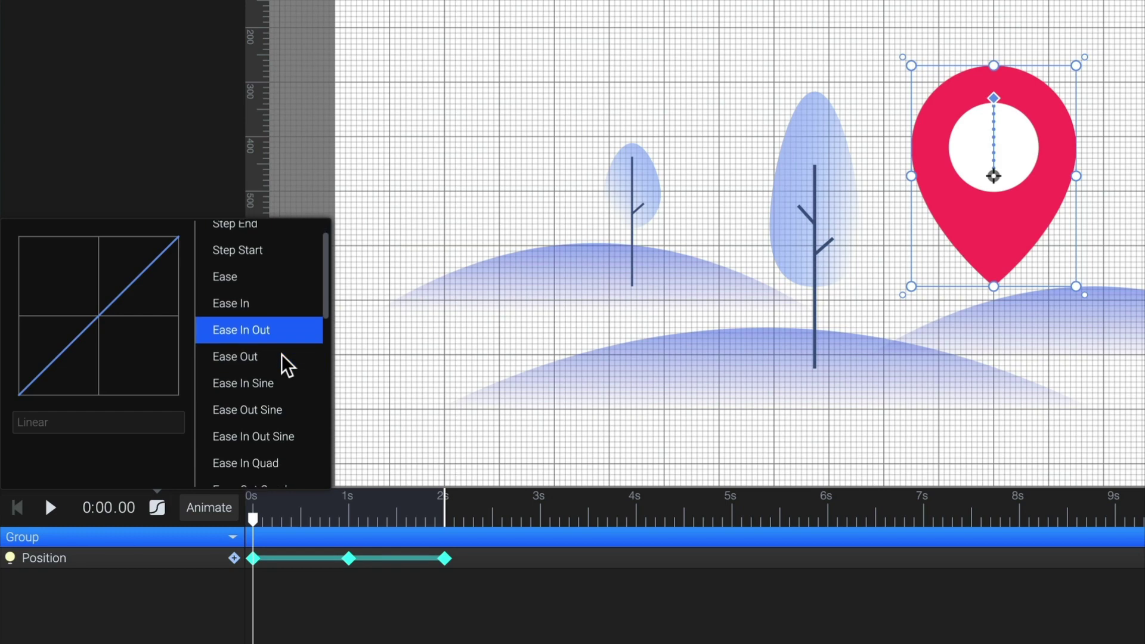
{"action": "left_click", "coordinate": [293, 431]}
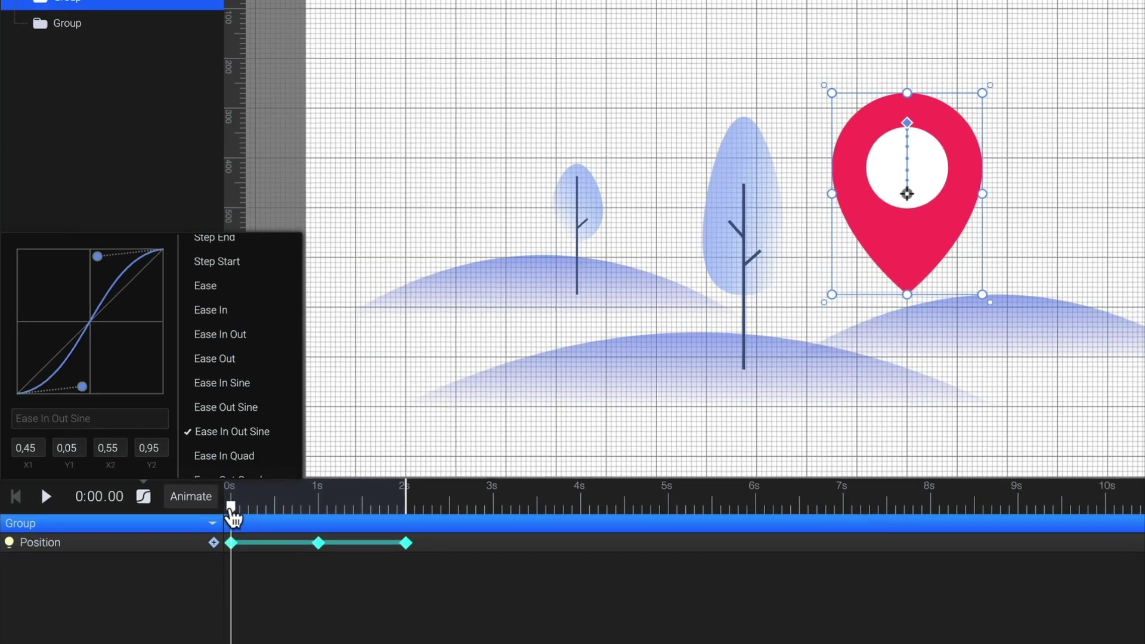
{"action": "left_click", "coordinate": [253, 520]}
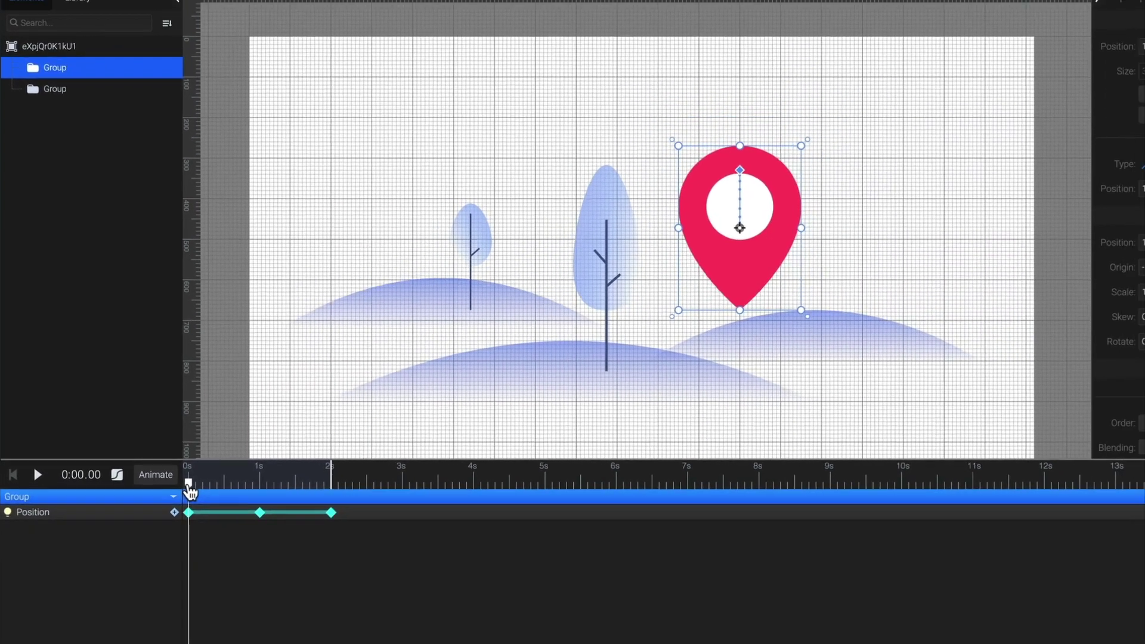
{"action": "key", "text": "space"}
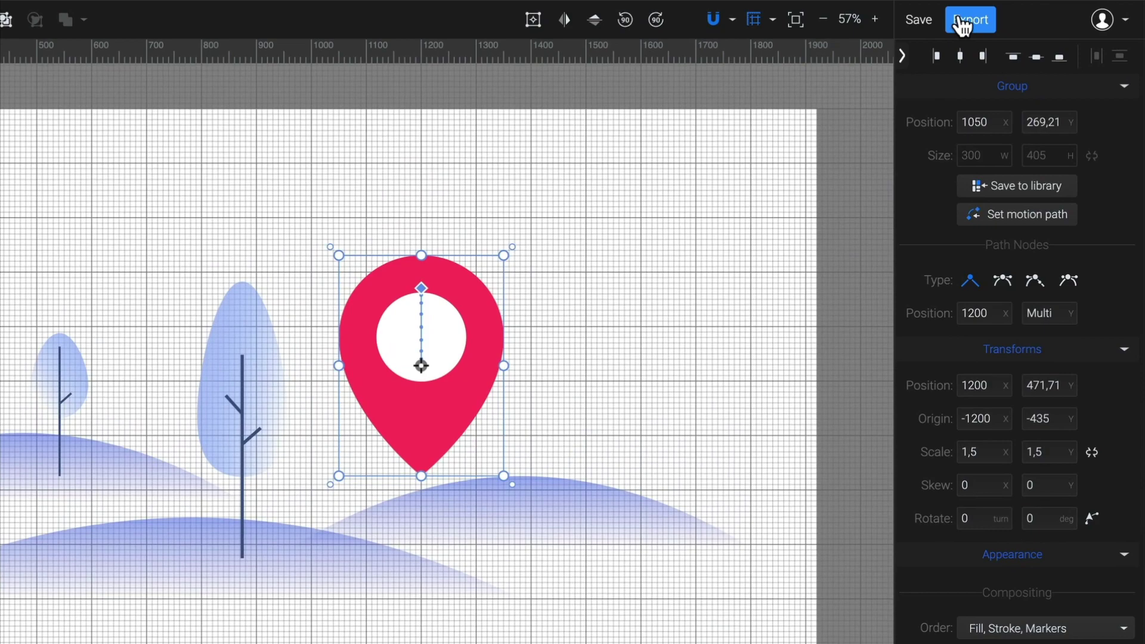
Export Hills.svg as a web SVG with Infinite iterations at 120% speed
{"action": "left_click", "coordinate": [962, 25]}
{"action": "left_click", "coordinate": [1066, 94]}
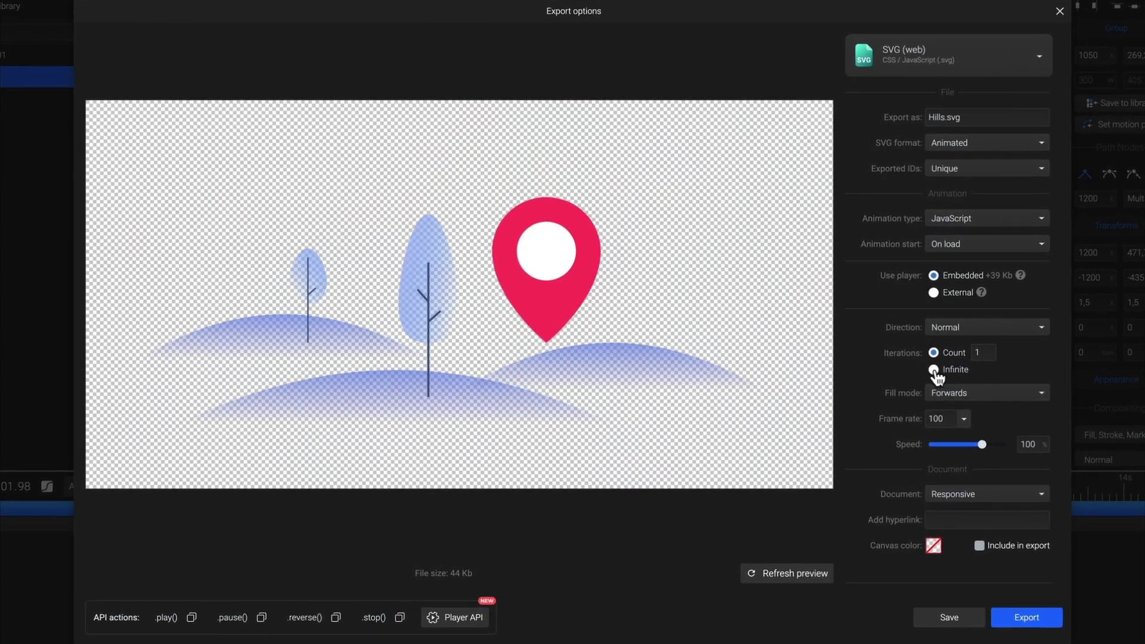
{"action": "left_click", "coordinate": [916, 366]}
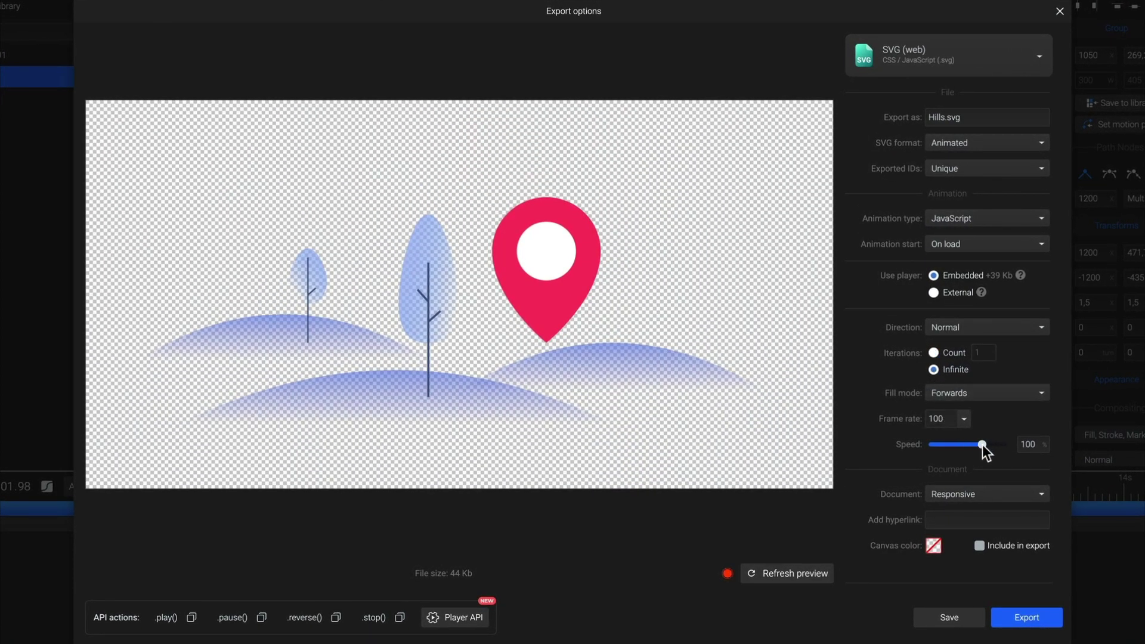
{"action": "left_click_drag", "start_coordinate": [982, 445], "coordinate": [984, 445]}
{"action": "double_click", "coordinate": [1028, 445]}
{"action": "type", "text": "120"}
{"action": "key", "text": "Return"}
{"action": "left_click", "coordinate": [829, 577]}
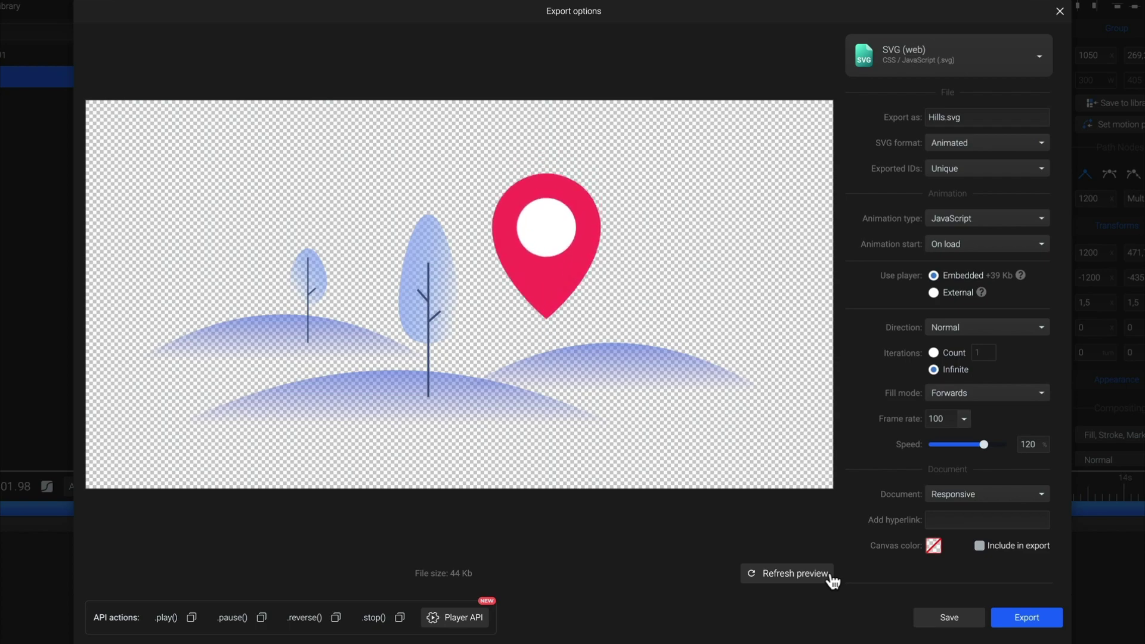
{"action": "left_click", "coordinate": [1009, 609]}
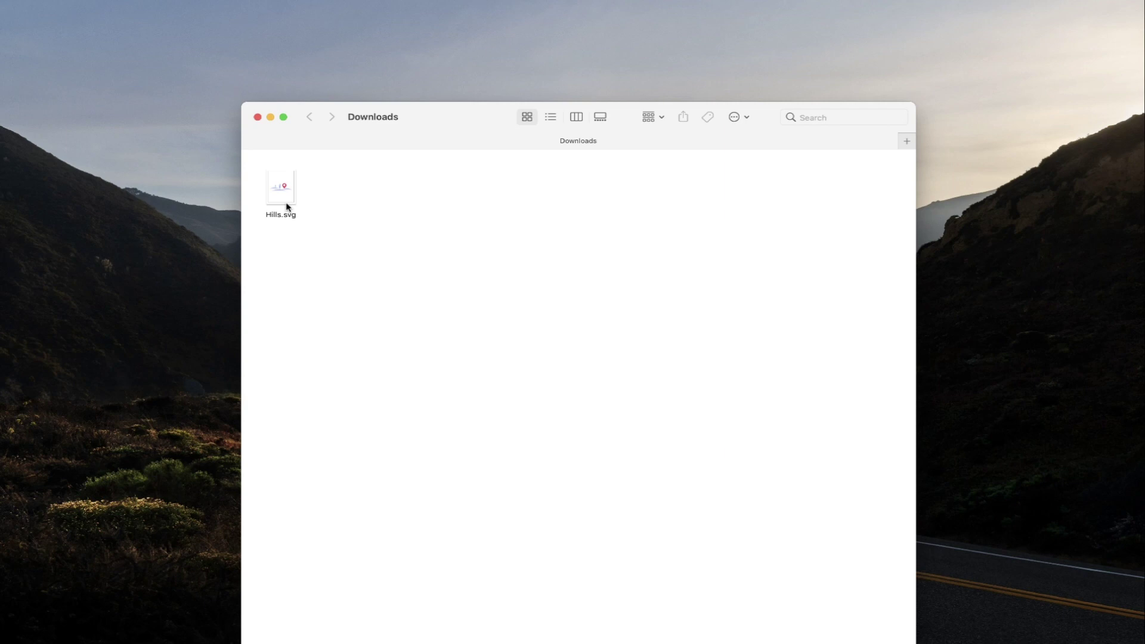
Open Hills.svg from Downloads with Google Chrome using Open With
{"action": "left_click", "coordinate": [286, 206]}
{"action": "right_click", "coordinate": [287, 205]}
{"action": "mouse_move", "coordinate": [318, 222]}
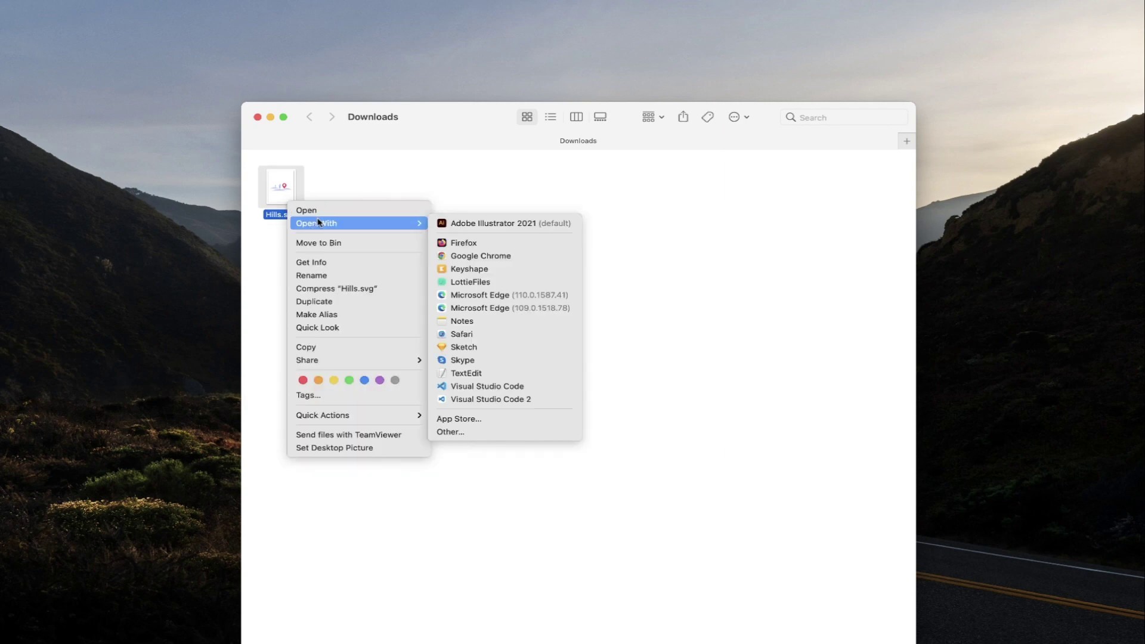
{"action": "left_click", "coordinate": [536, 259]}
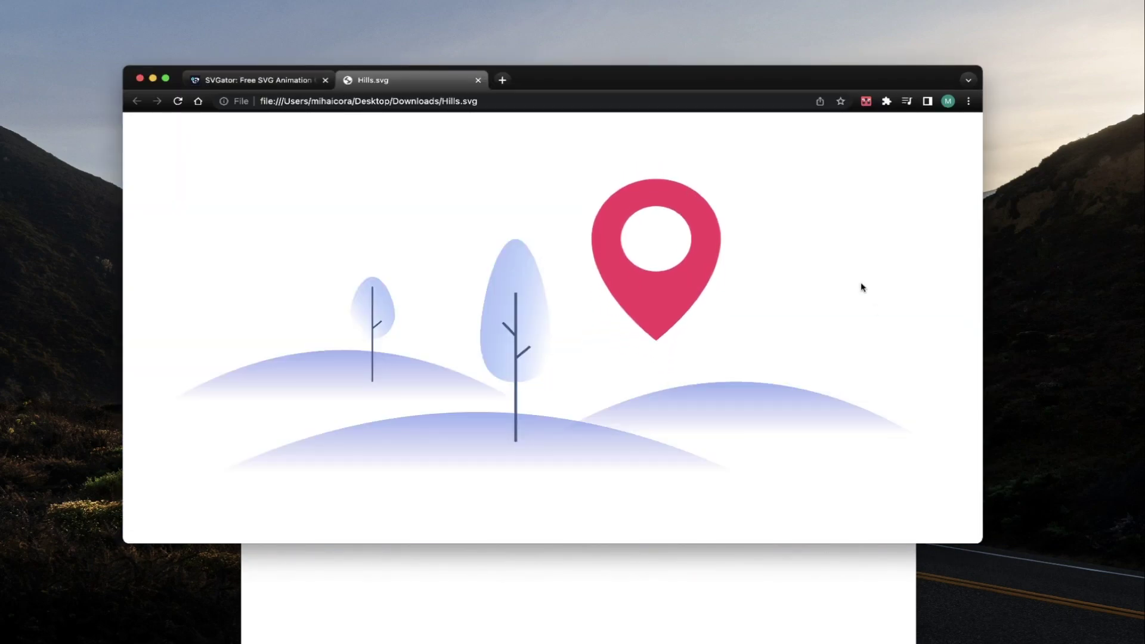
Resize the Chrome window, then drag its top-left corner to nearly fill the screen
{"action": "left_click_drag", "start_coordinate": [981, 540], "coordinate": [1129, 629]}
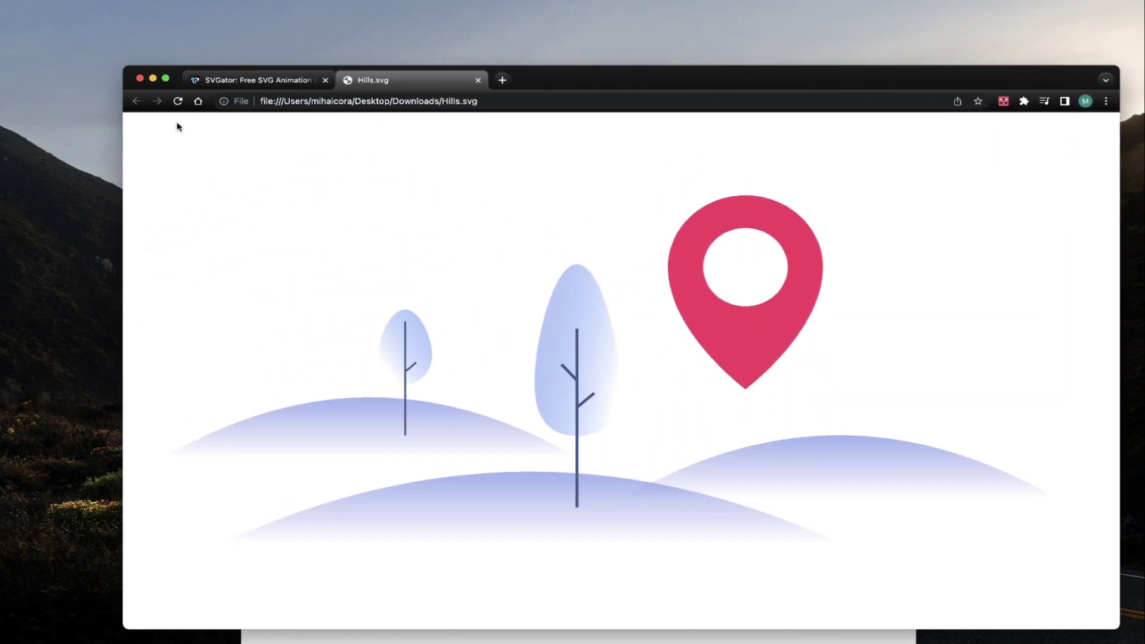
{"action": "left_click_drag", "start_coordinate": [122, 65], "coordinate": [5, 10]}
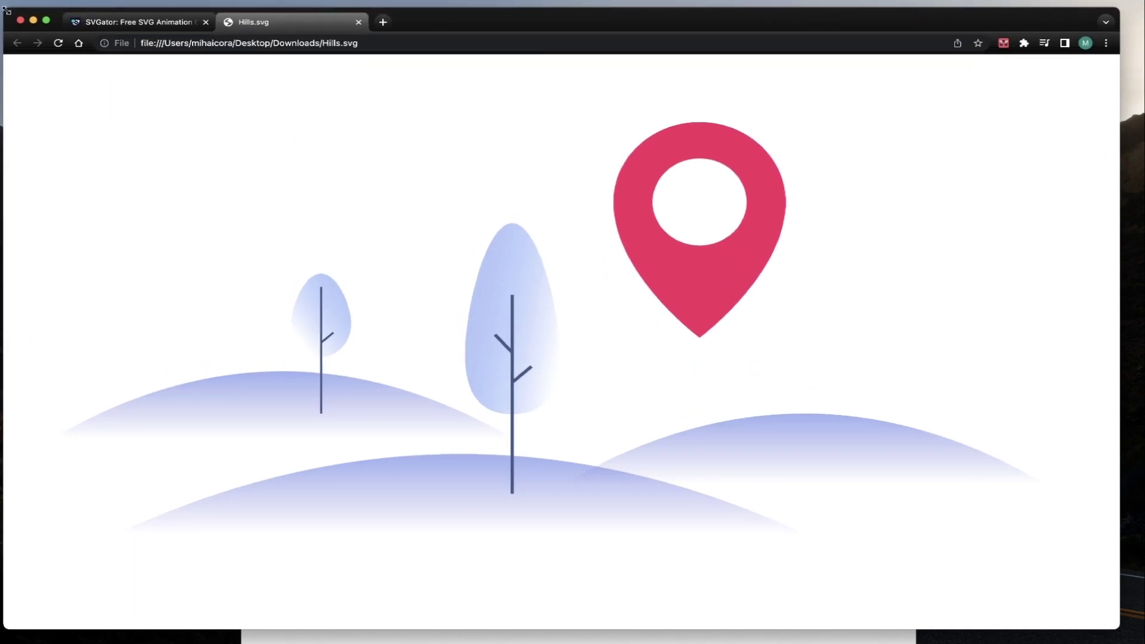